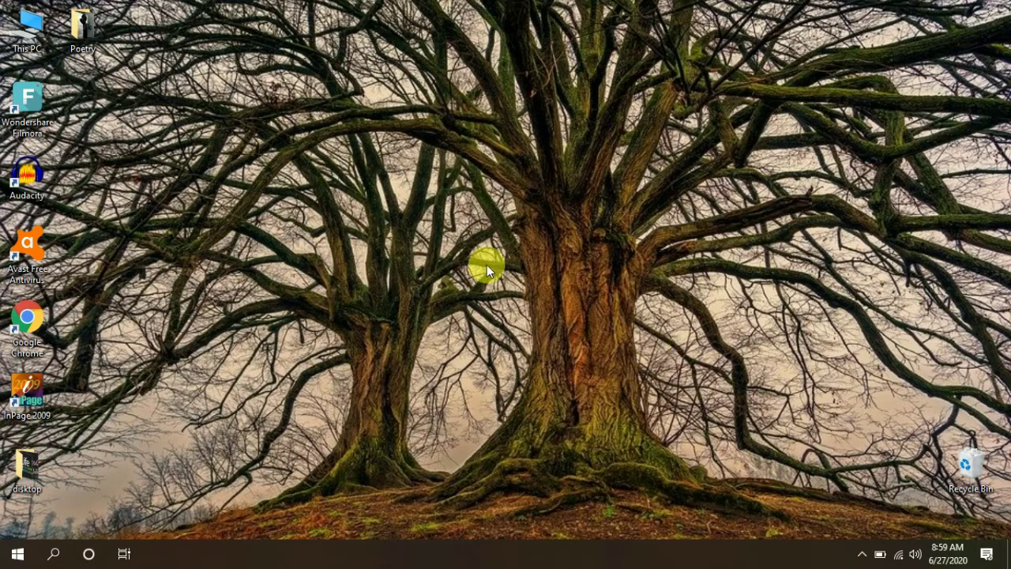
drag(172, 340, 312, 365)
click(71, 408)
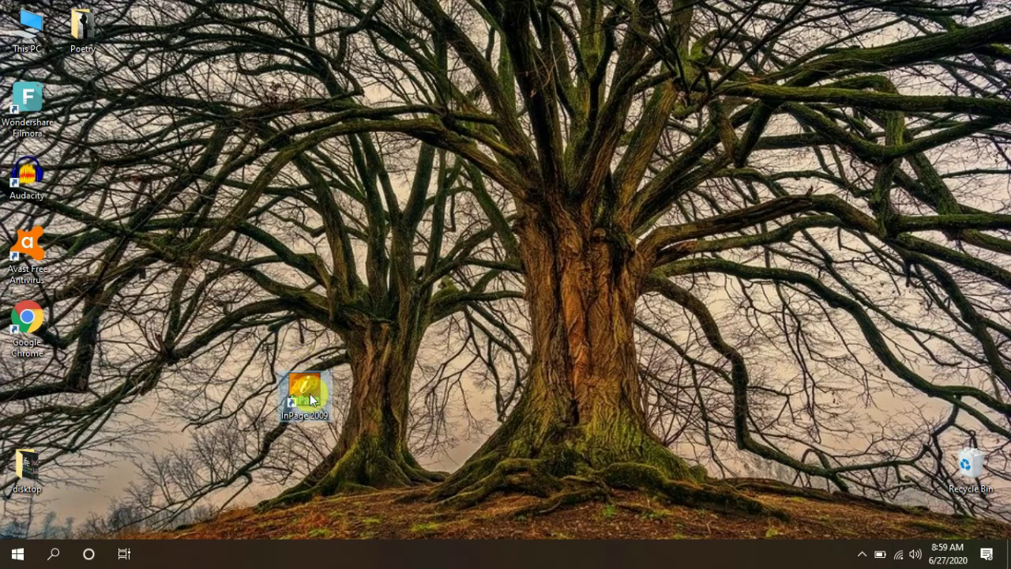
drag(29, 392, 29, 392)
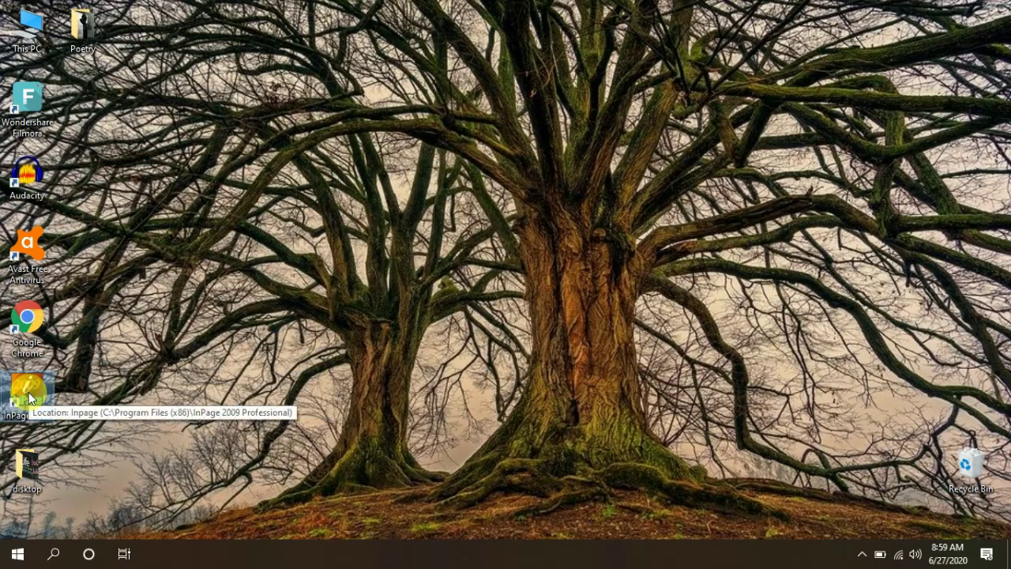
click(15, 554)
text(cor)
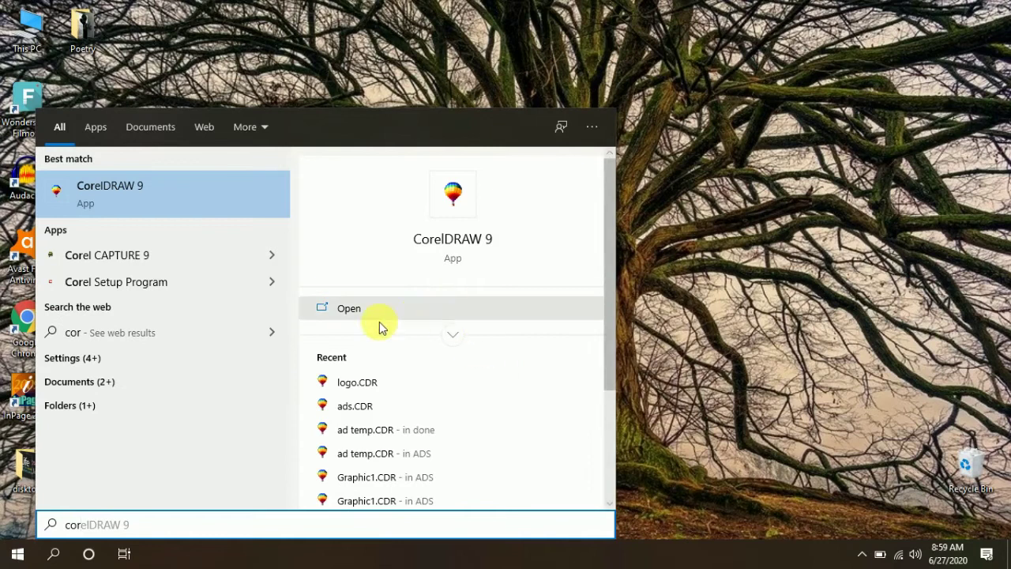
click(904, 207)
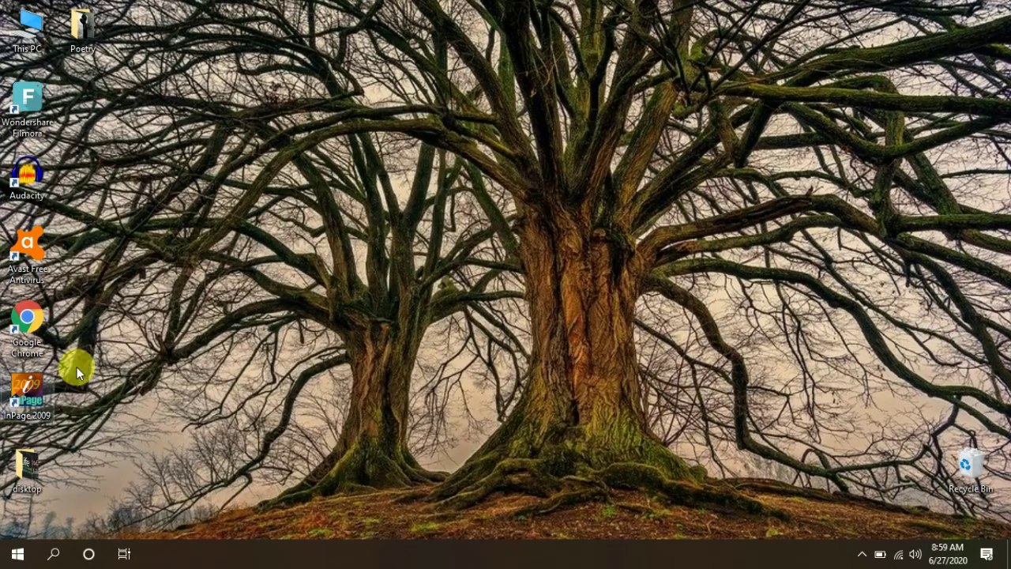
Launch InPage 2009 from the desktop and create a new blank document.
click(35, 395)
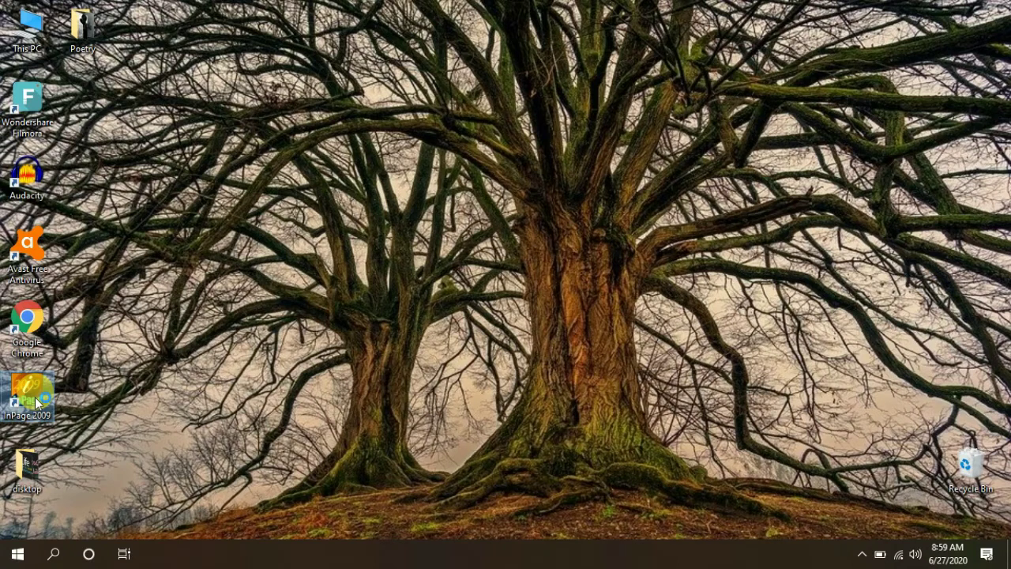
key(Return)
key(Return)
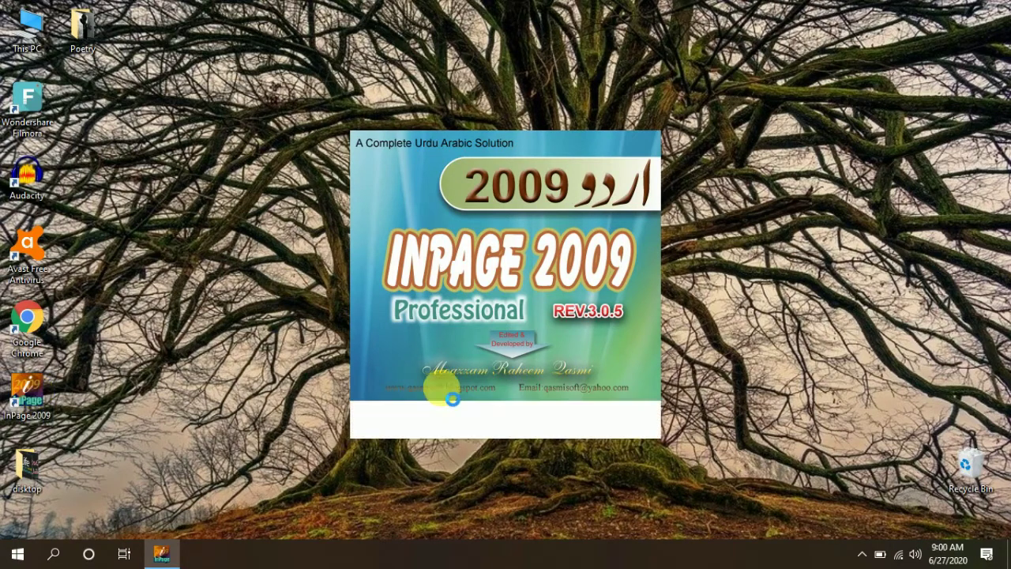
click(569, 307)
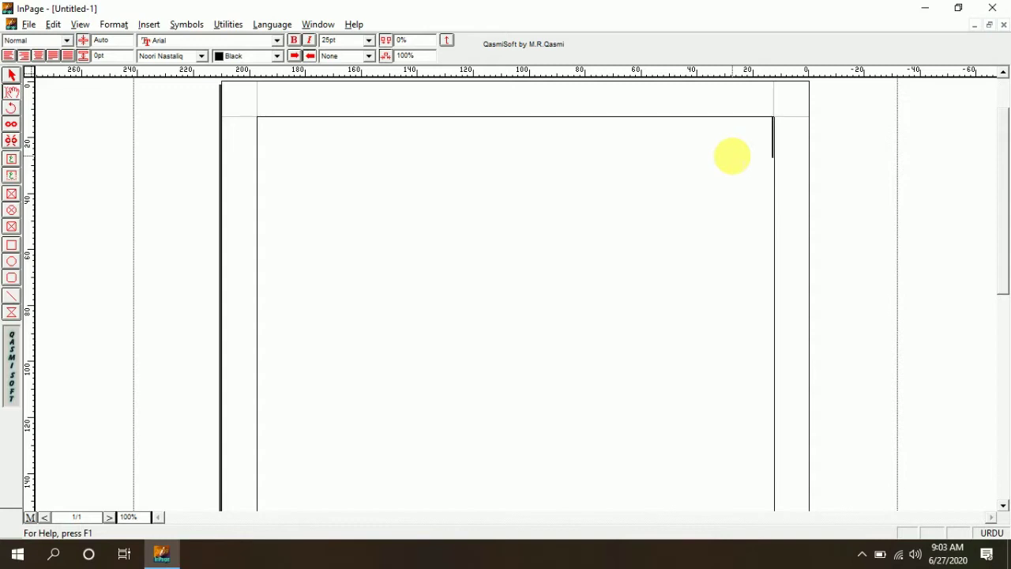
Write the first Urdu verse line "رکھ کر یقین تیرے کن پر مولا!" on the page.
text(ر)
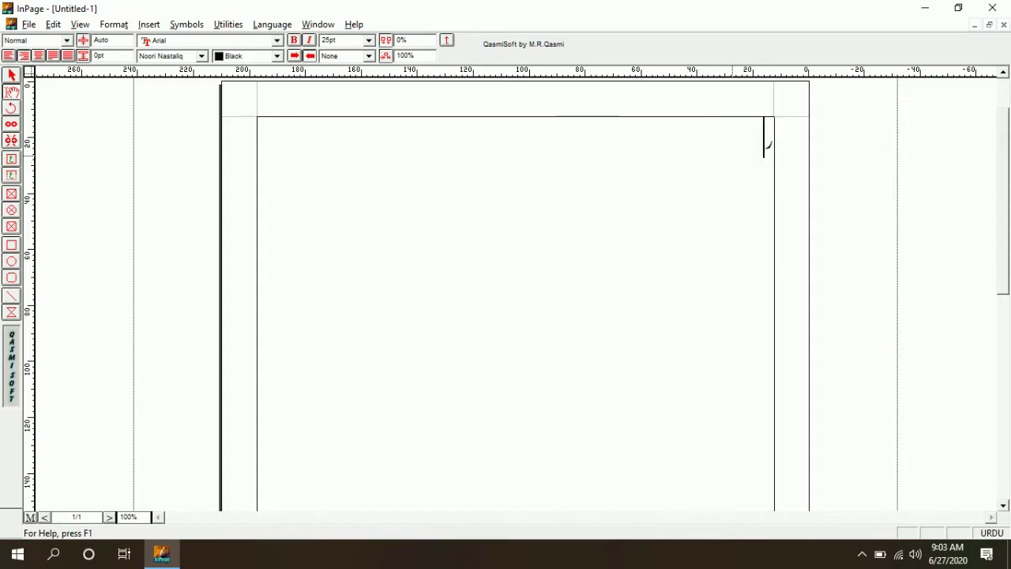
text(ککھک)
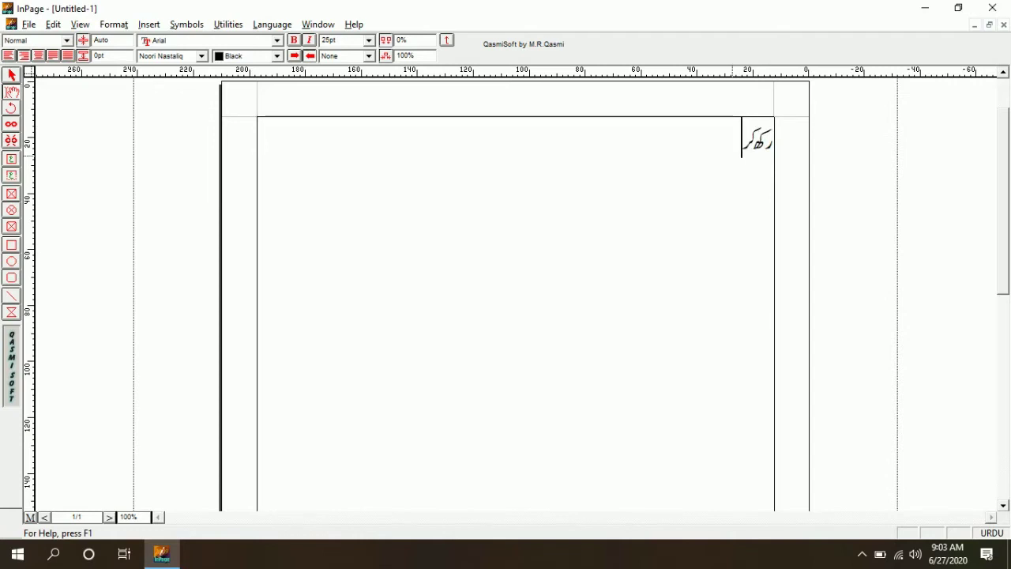
text(یقین تیرے کن پر مولا!)
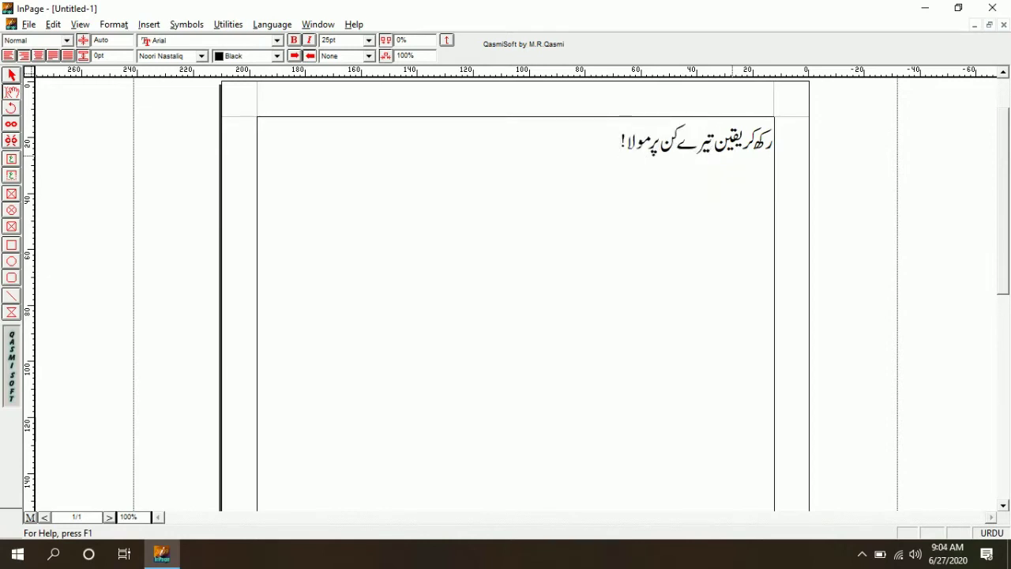
Add the second verse line "ہم محبت کسی سے بے انتہا کر بیٹھے ہیں" below the first, followed by a line break.
text(م محبت کسی س)
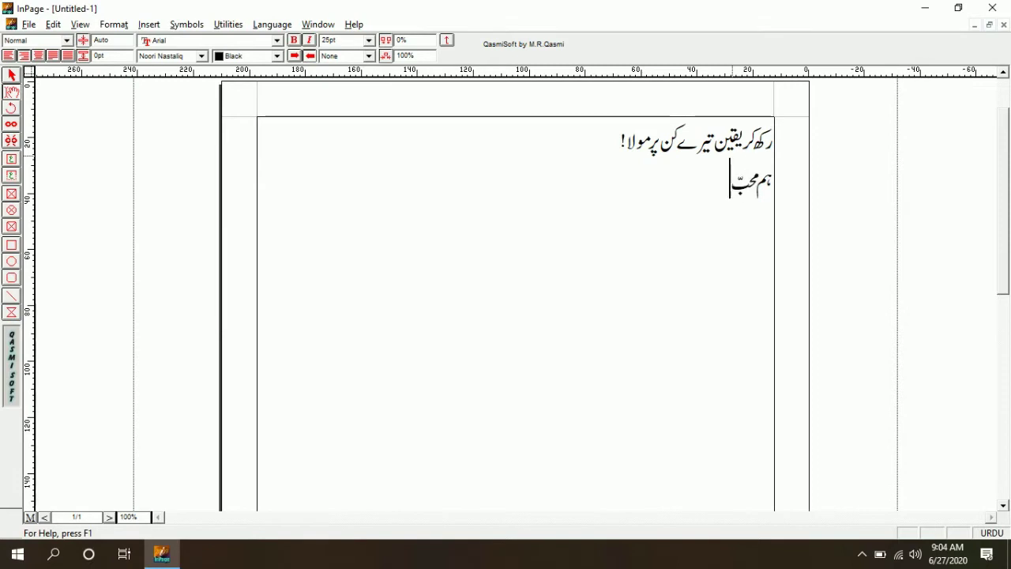
text(ے بے)
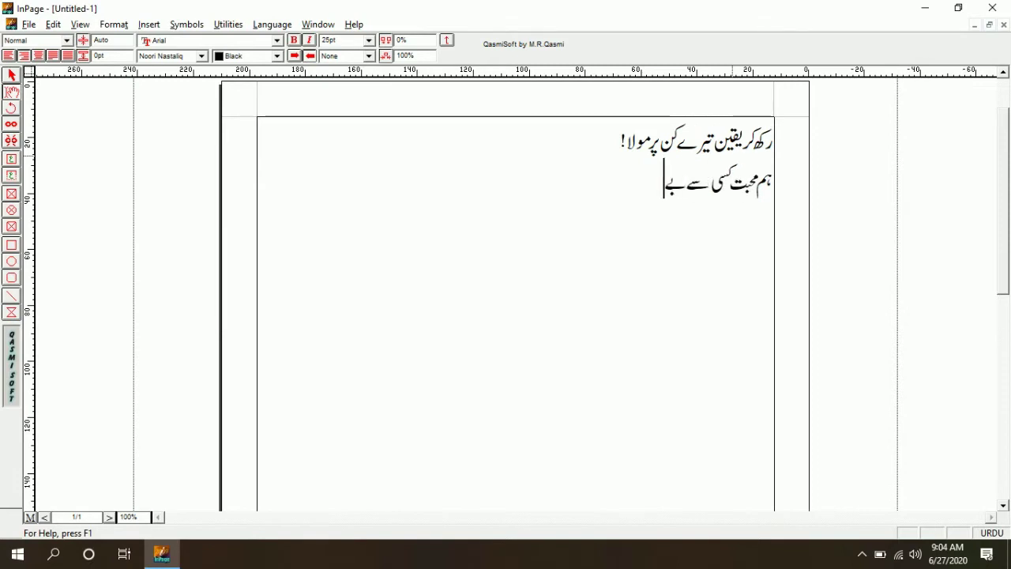
text( انتہا کر)
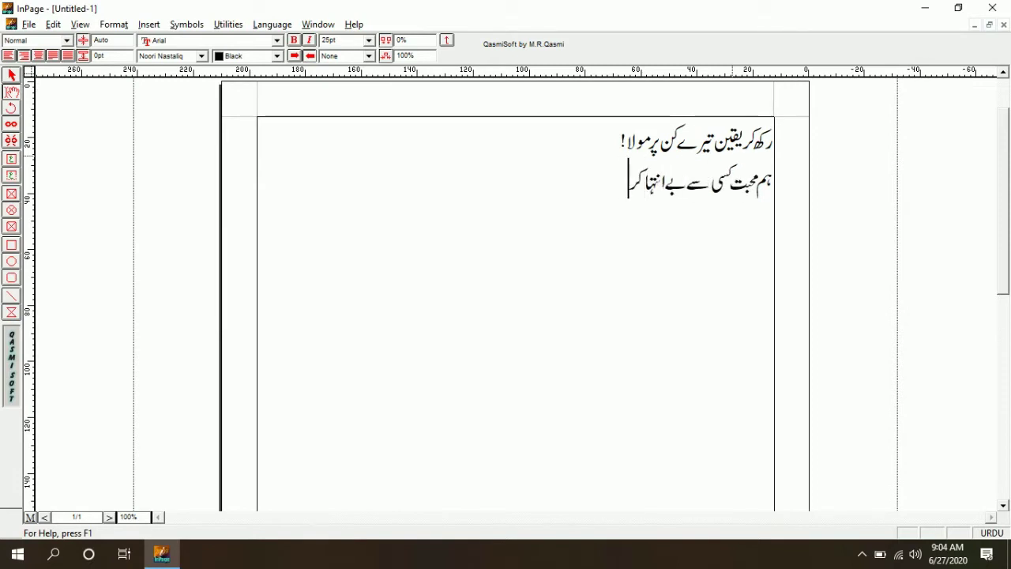
text( بیتھ)
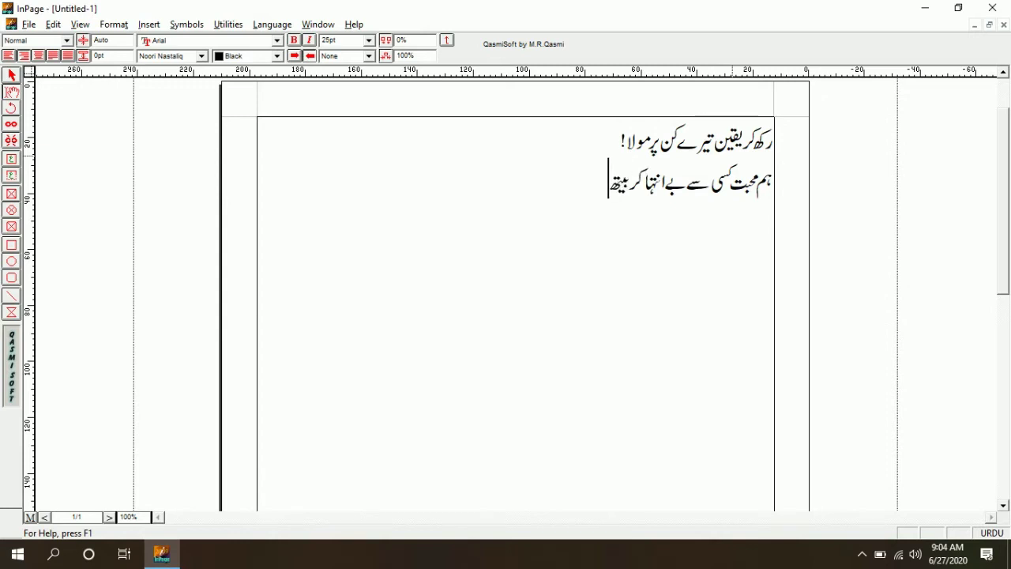
key(BackSpace)
key(BackSpace)
text(ٹھے ہیں)
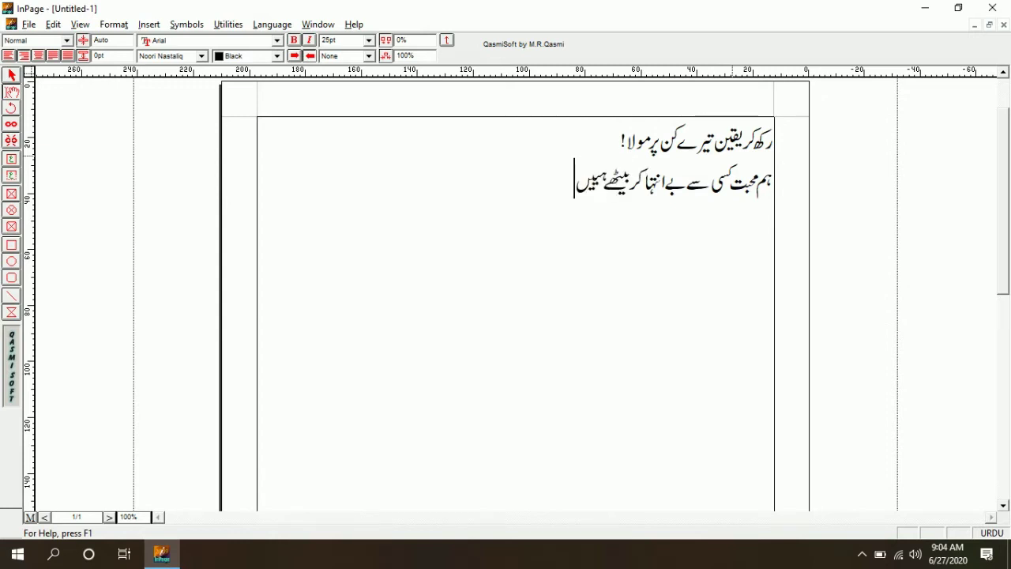
key(BackSpace)
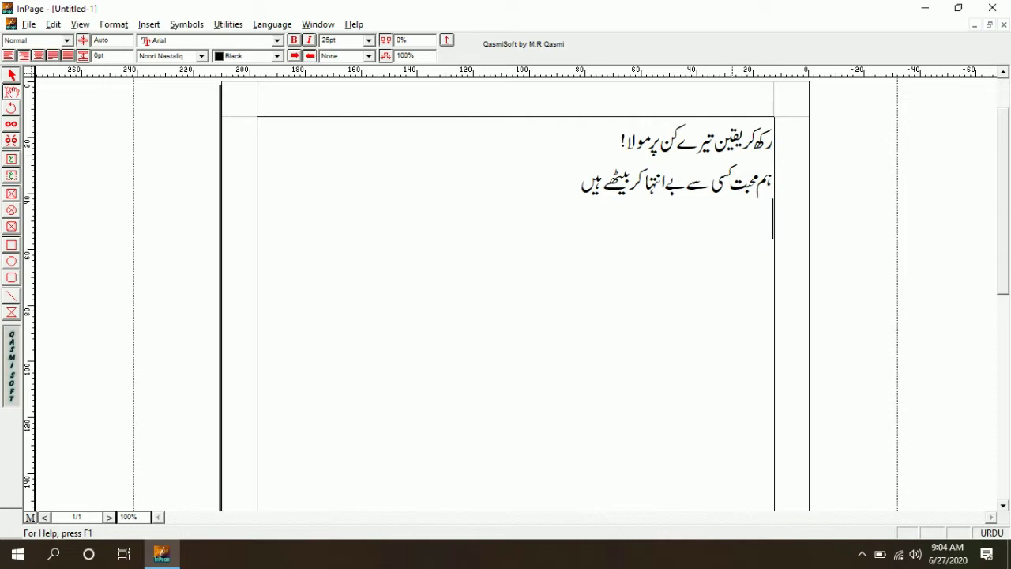
Center both verse lines, set their size to 30pt and make them bold.
key(ctrl+a)
key(ctrl+c)
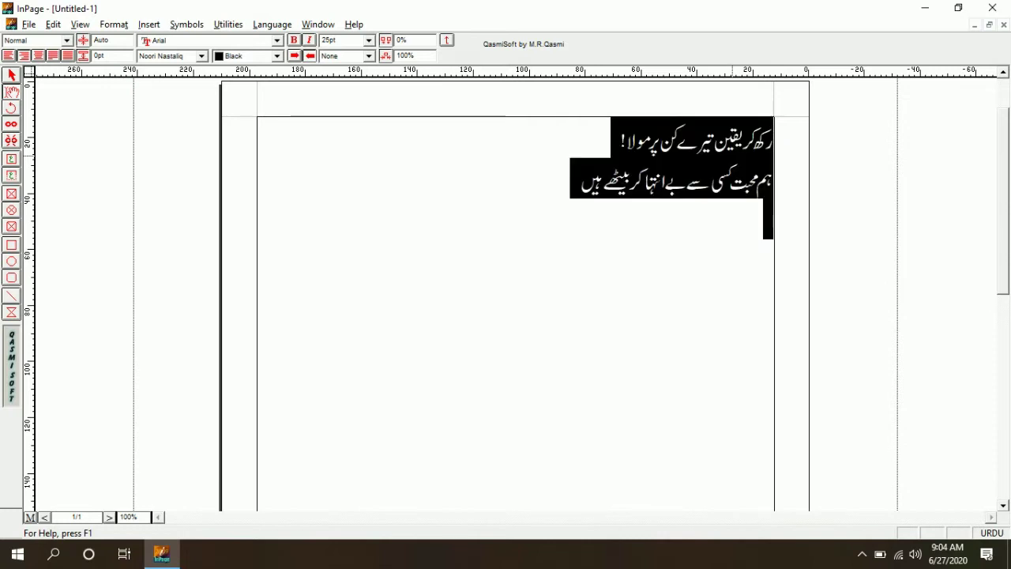
click(37, 56)
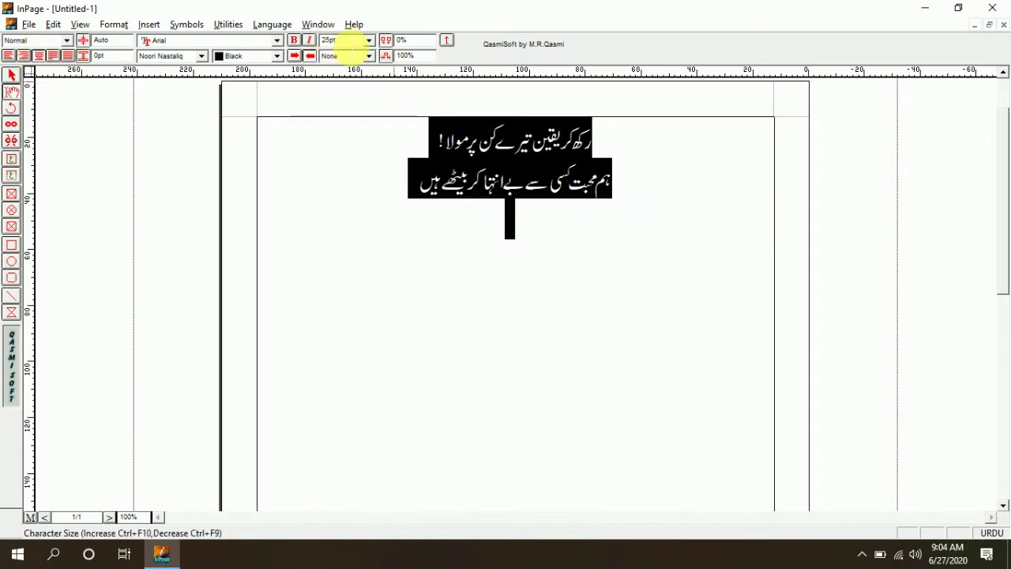
text(30)
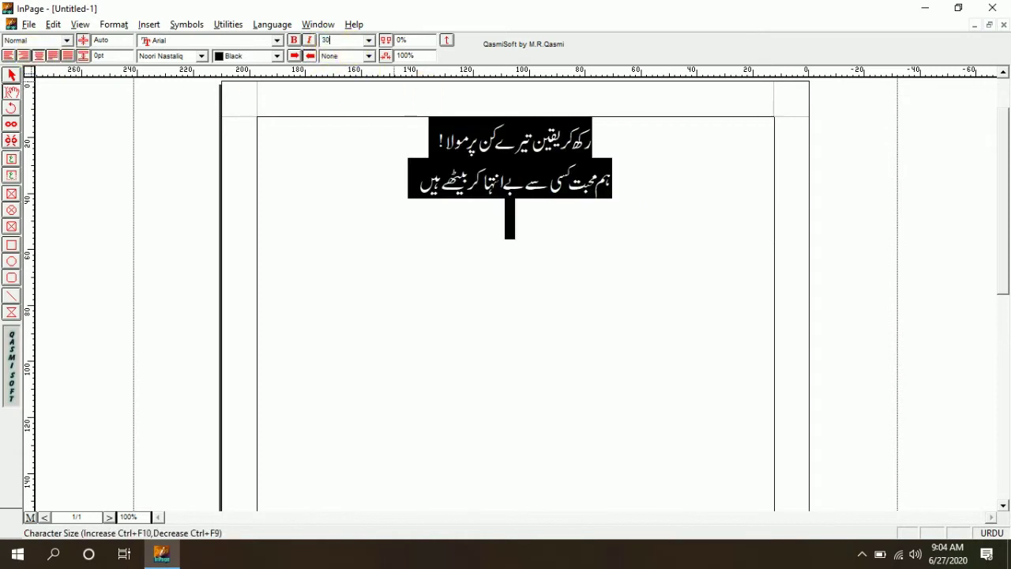
key(Return)
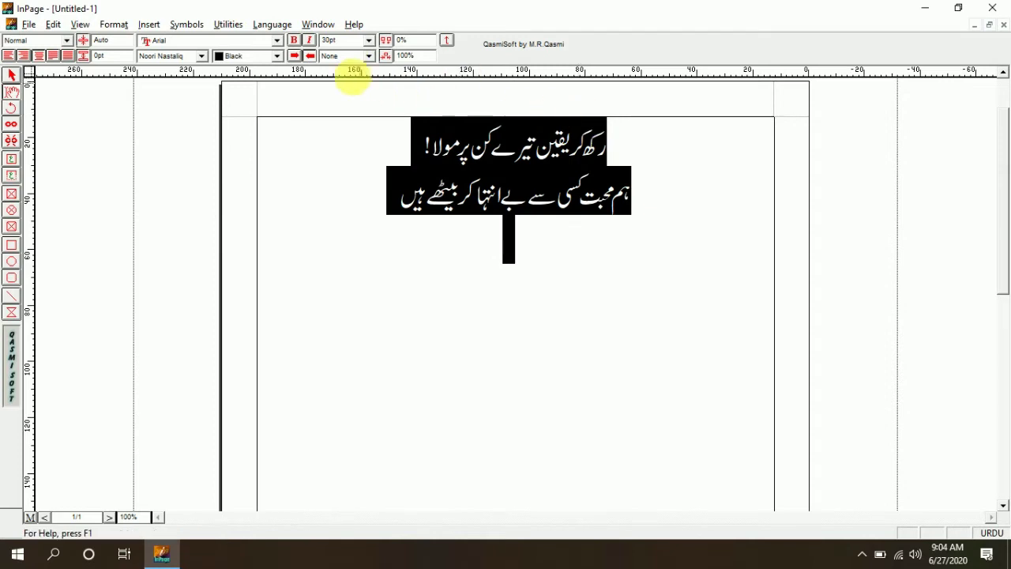
click(295, 45)
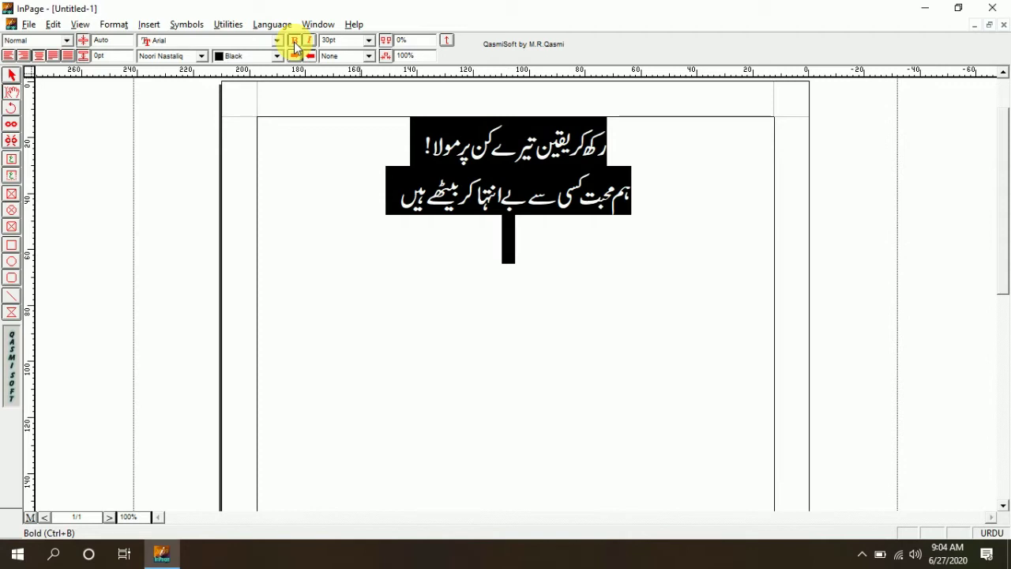
Move the verse from the page into a new text box about 157 by 70 mm drawn in the page's upper half.
key(Delete)
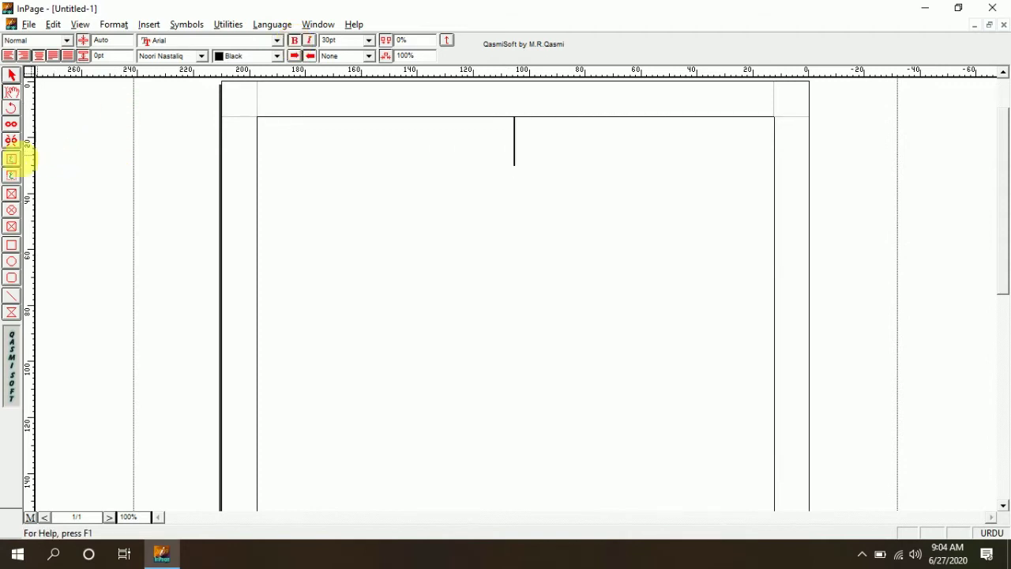
click(12, 164)
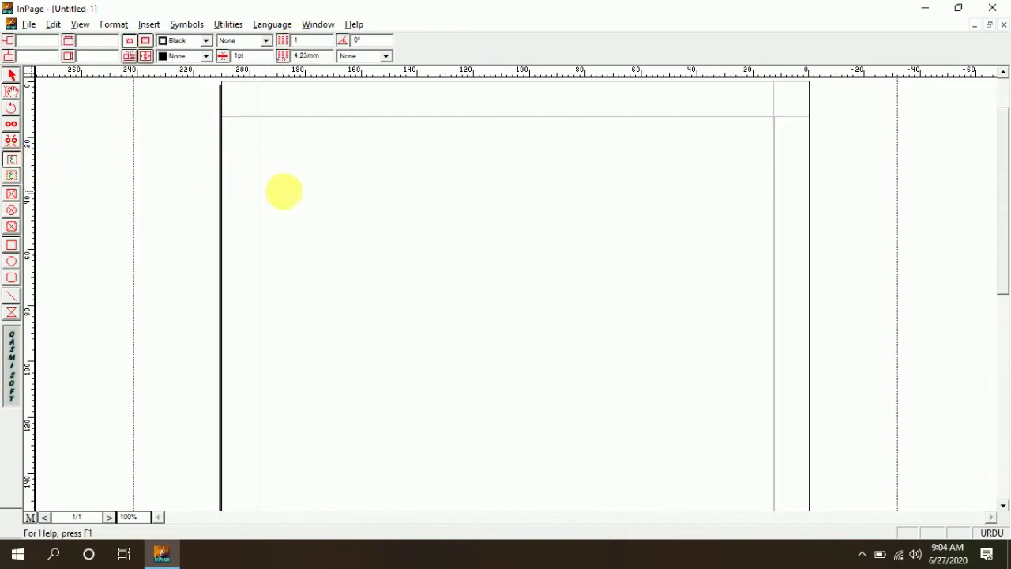
drag(282, 190, 720, 387)
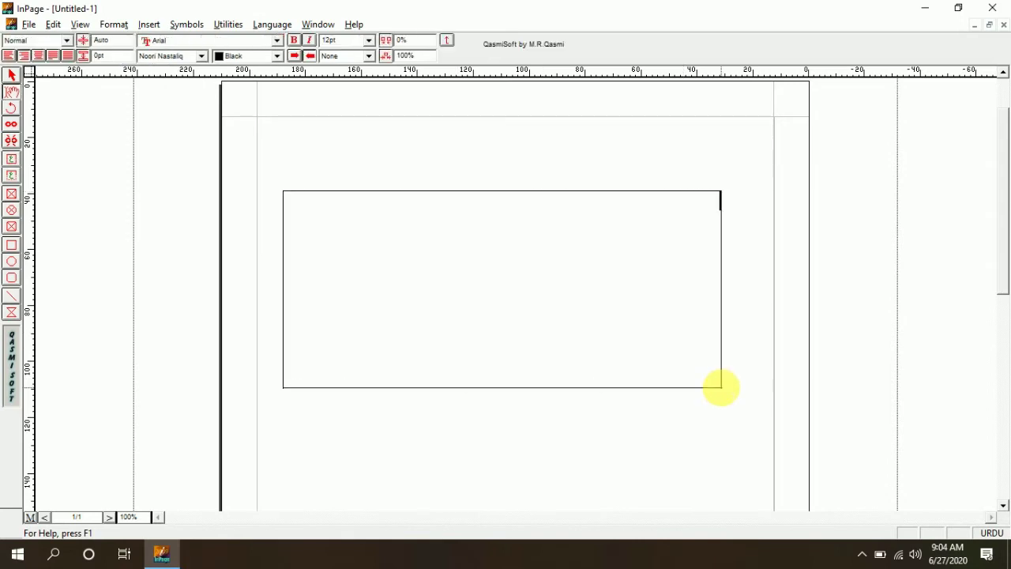
key(ctrl+v)
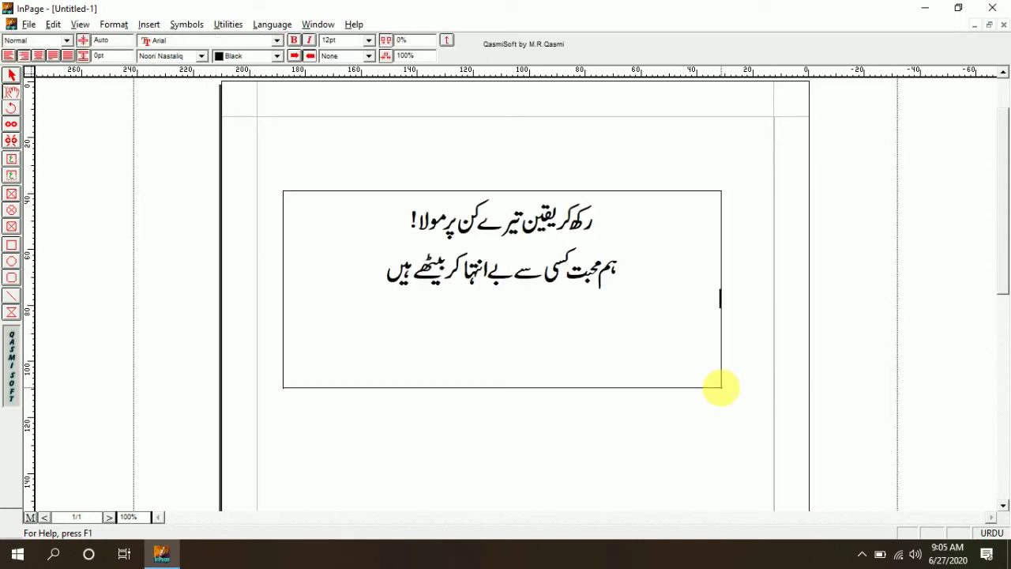
Remove the empty line after the verse and center both lines again in the text box.
key(ctrl+r)
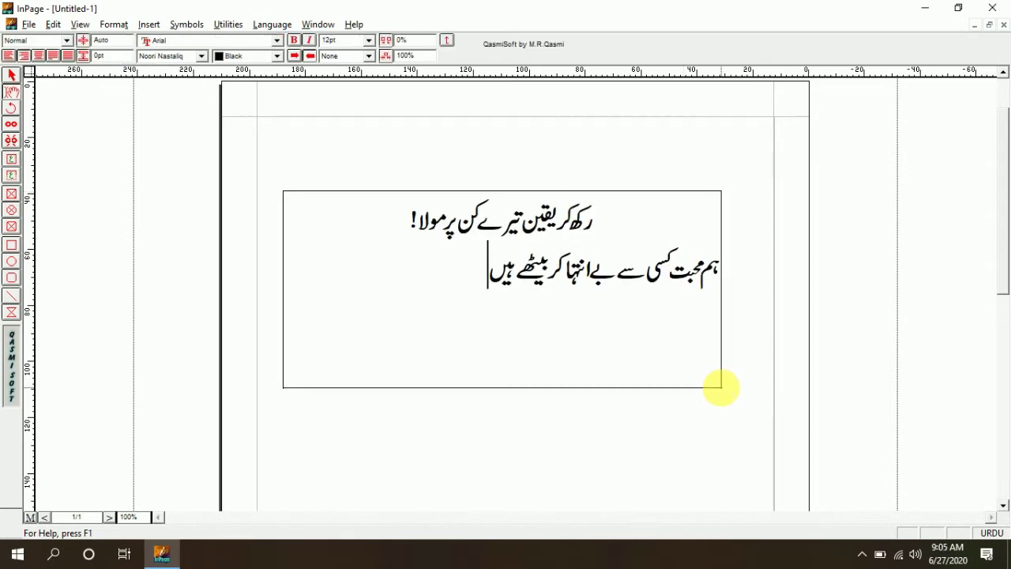
key(ctrl+a)
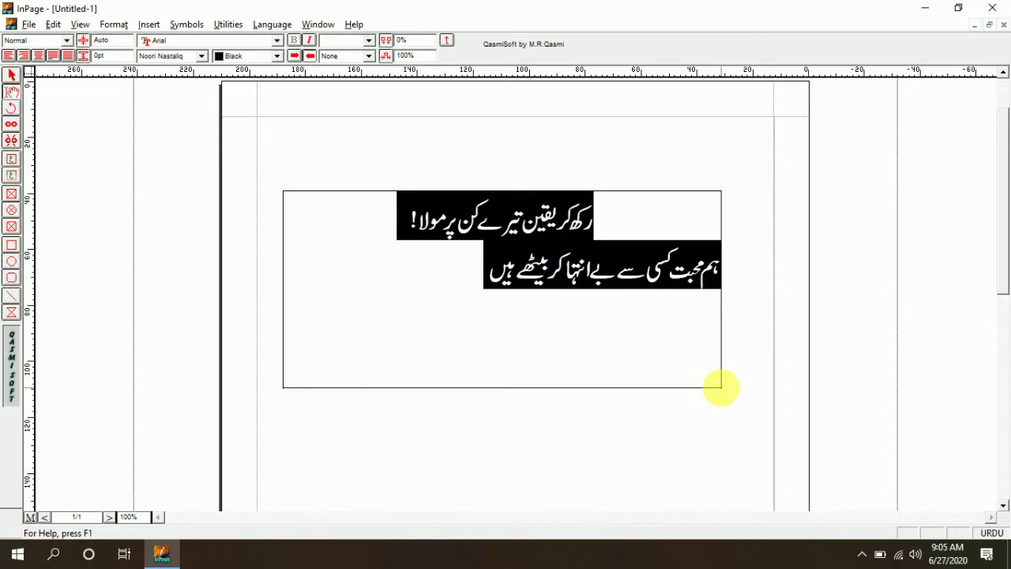
click(36, 55)
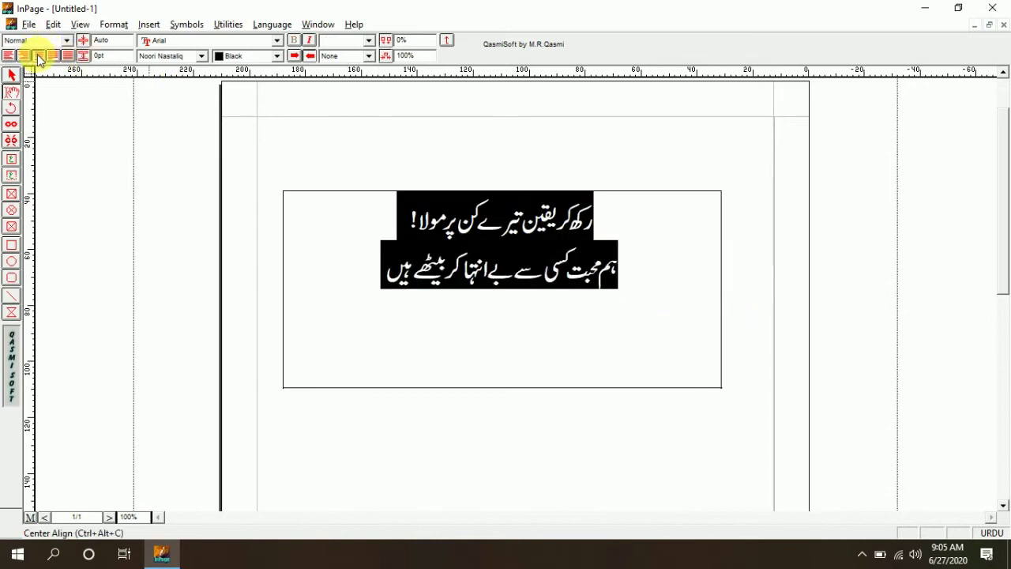
Switch to CorelDRAW 9, start a new graphic and set its page to landscape.
click(6, 554)
text(co)
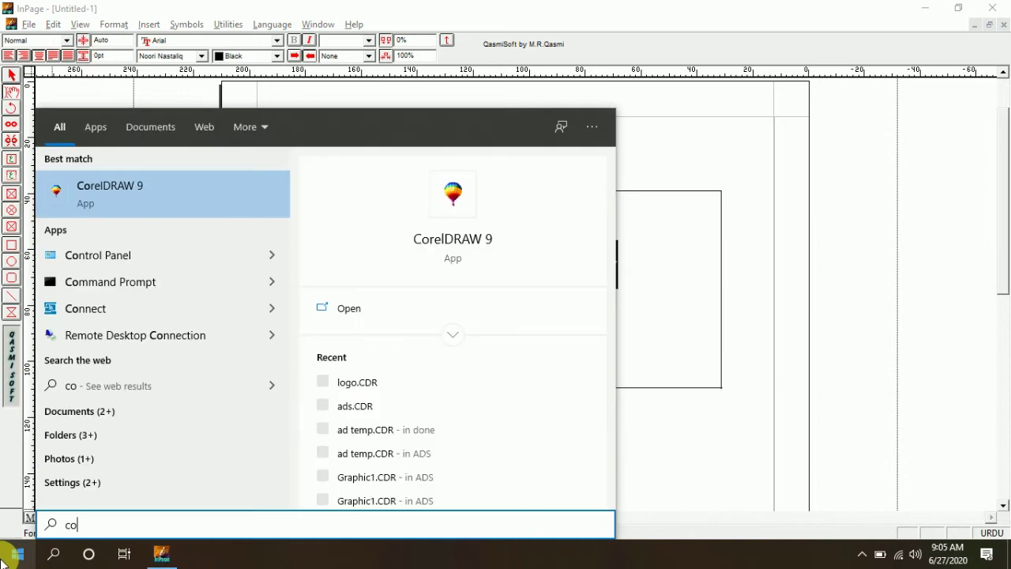
click(362, 310)
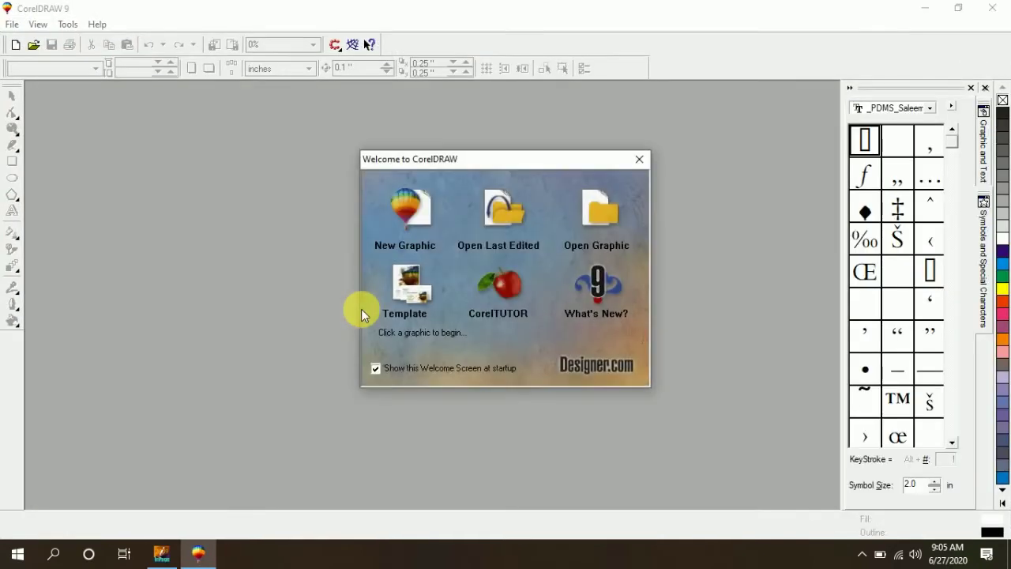
click(406, 212)
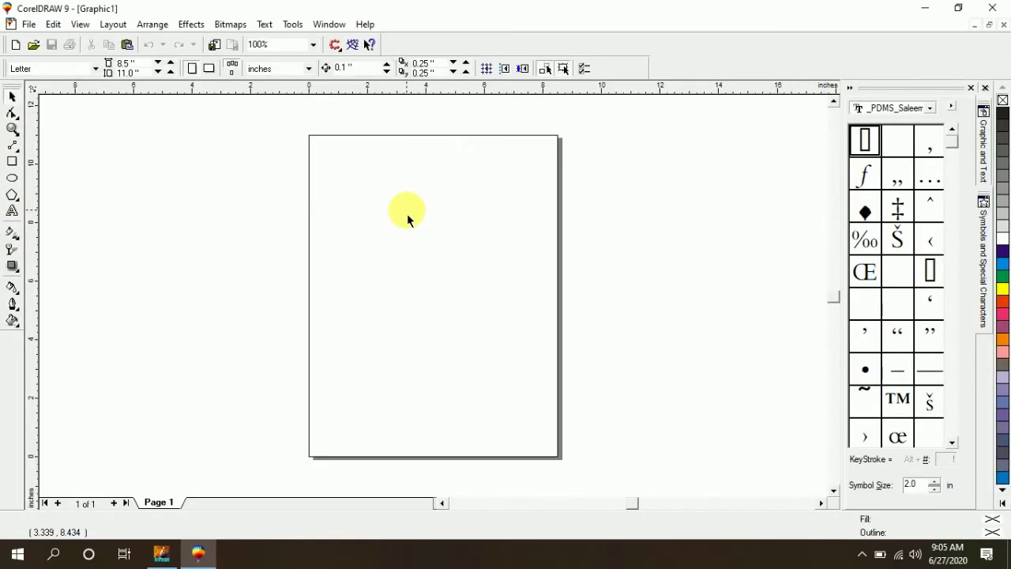
click(209, 68)
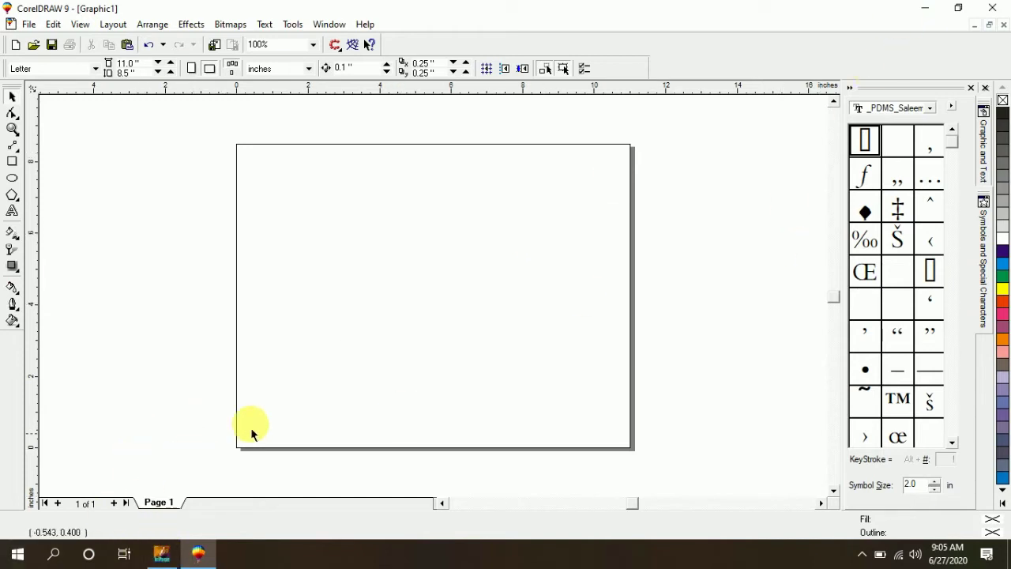
Minimize the open application windows and open the Poetry picture folder on the desktop.
click(922, 11)
click(920, 10)
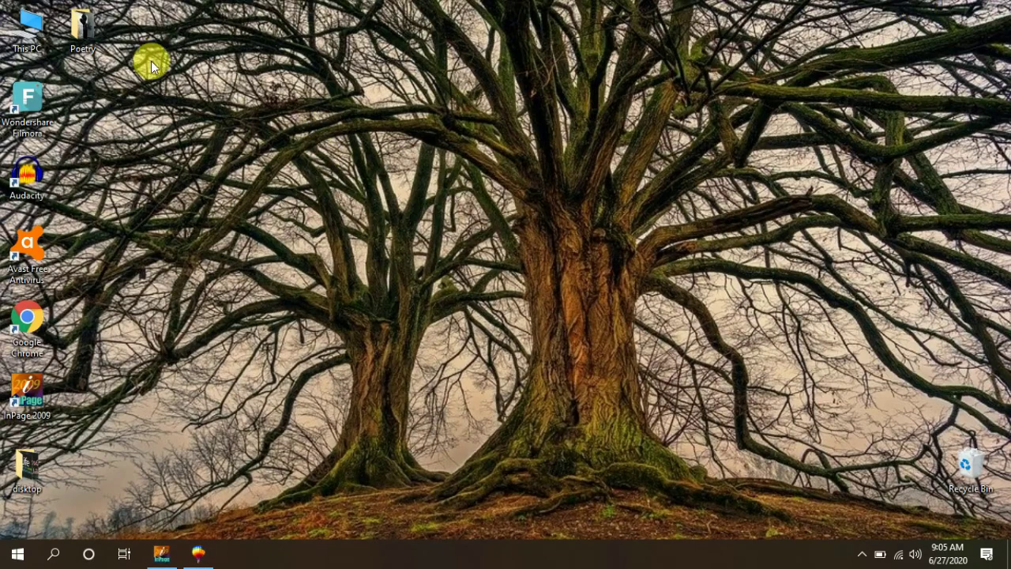
double_click(80, 28)
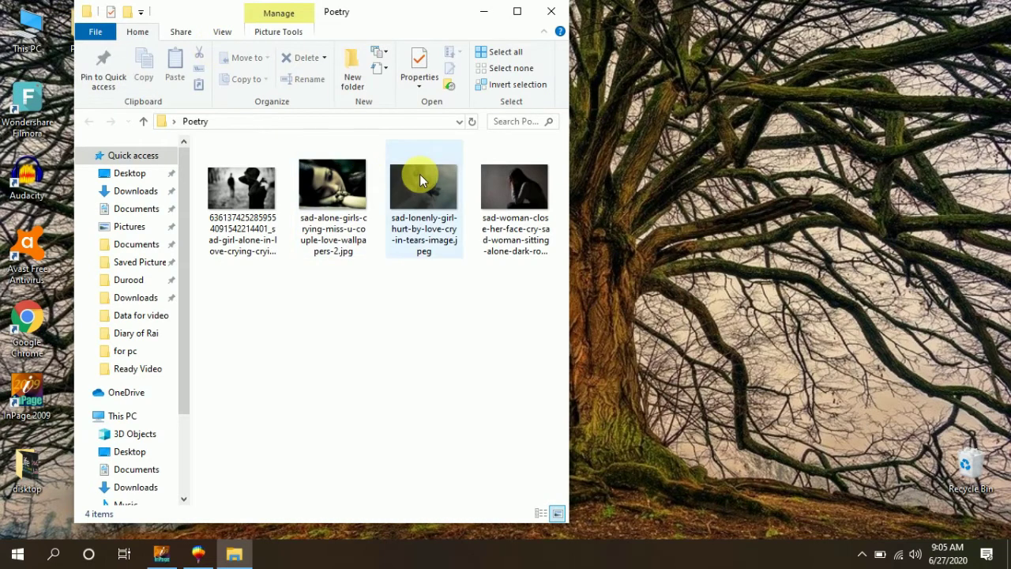
click(324, 180)
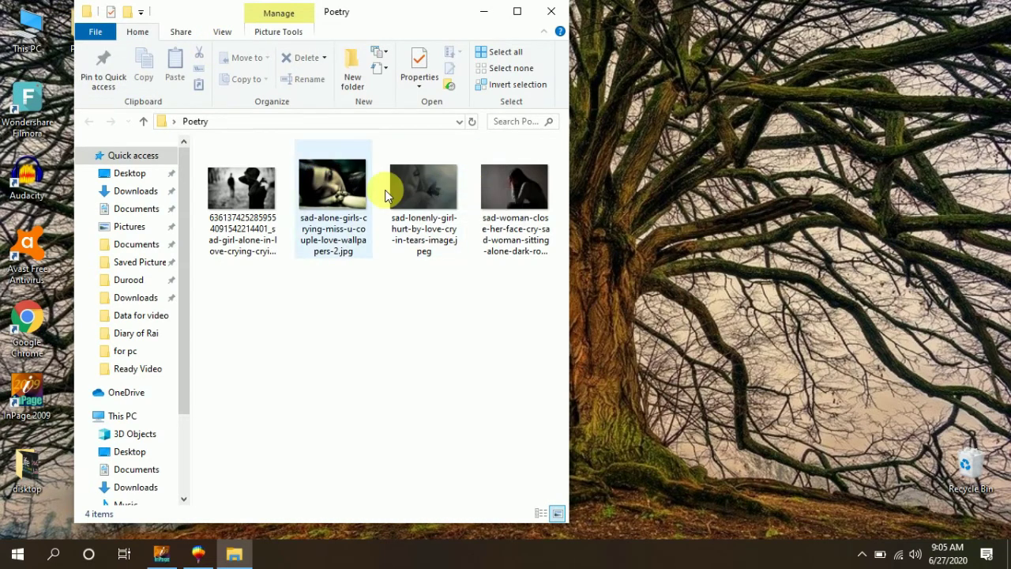
Preview the pictures in the Poetry folder to choose a background, and close the viewer.
double_click(512, 194)
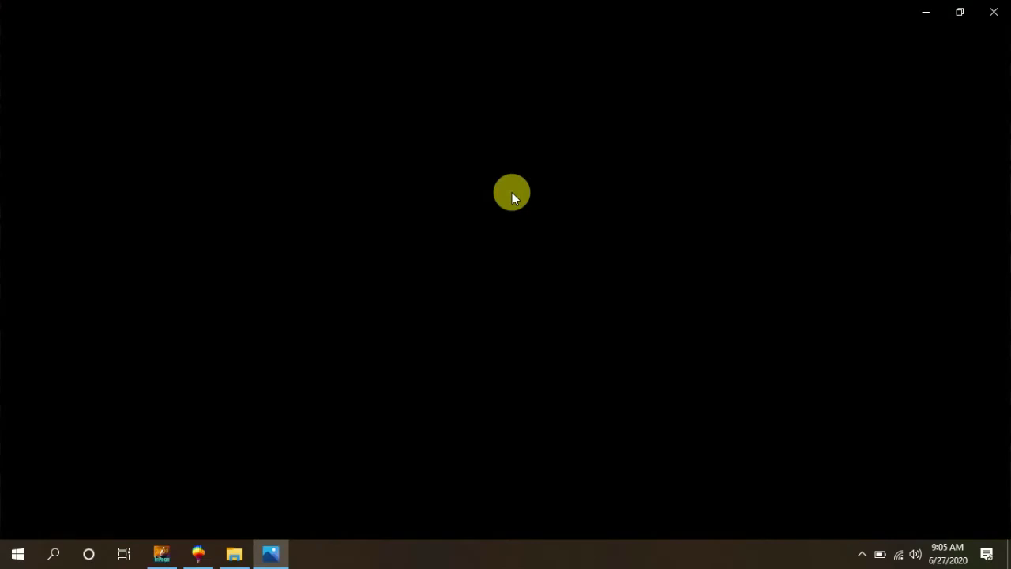
key(Left)
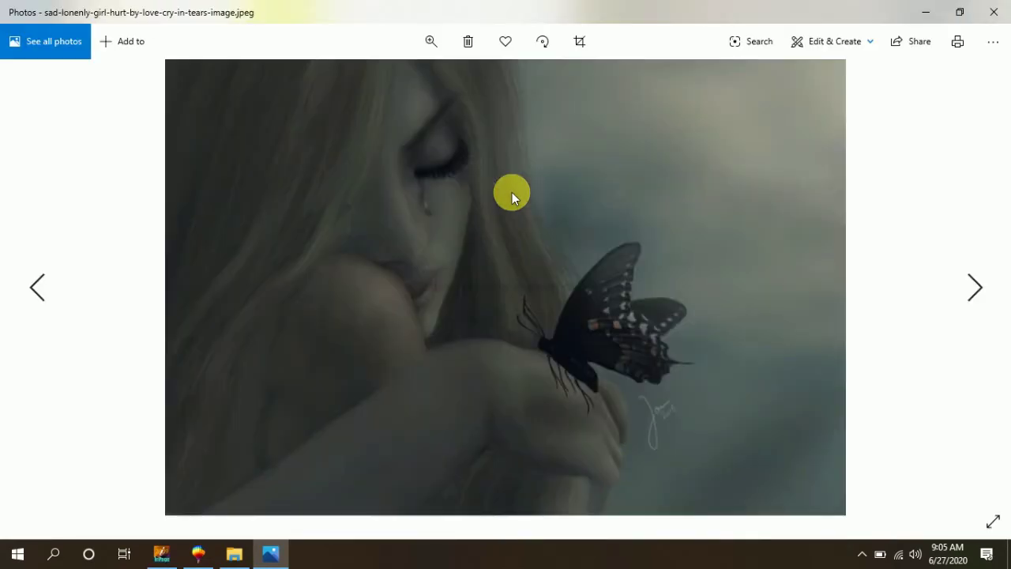
key(Left)
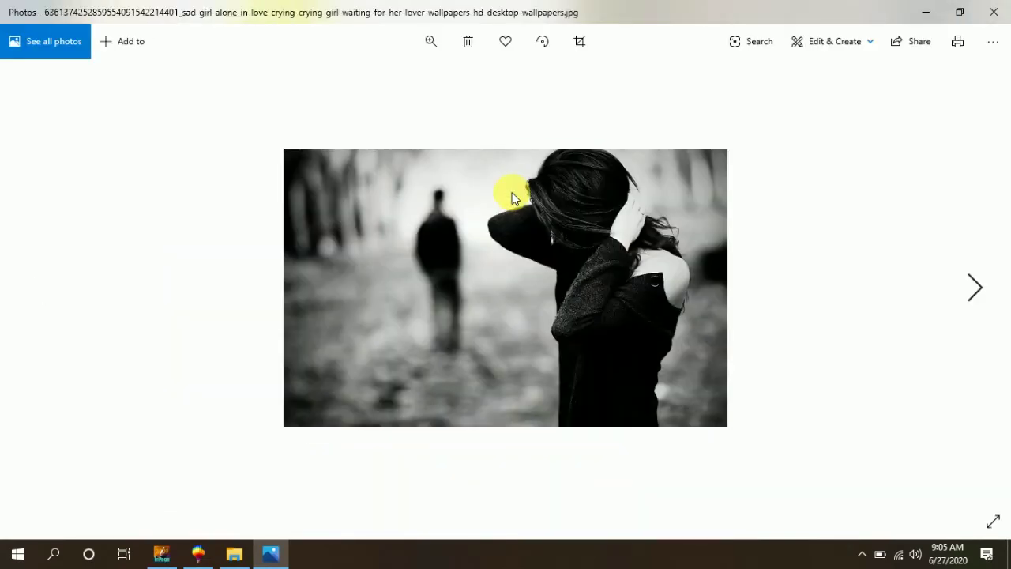
click(993, 12)
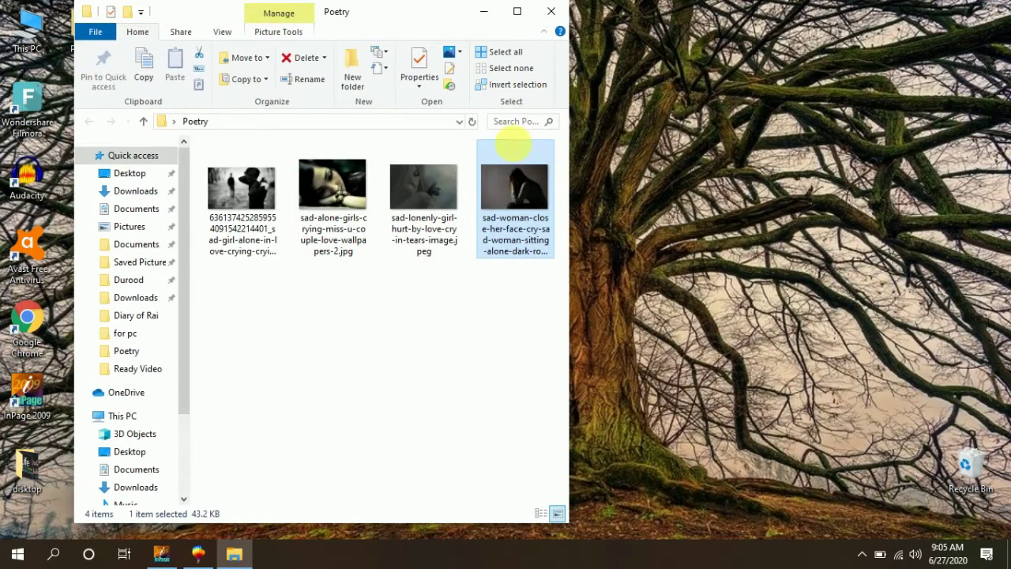
Place the sad-woman picture in the CorelDRAW 9 graphic, enlarge it to about 15.2 by 10.1 inches and position it over the page.
drag(512, 194, 420, 281)
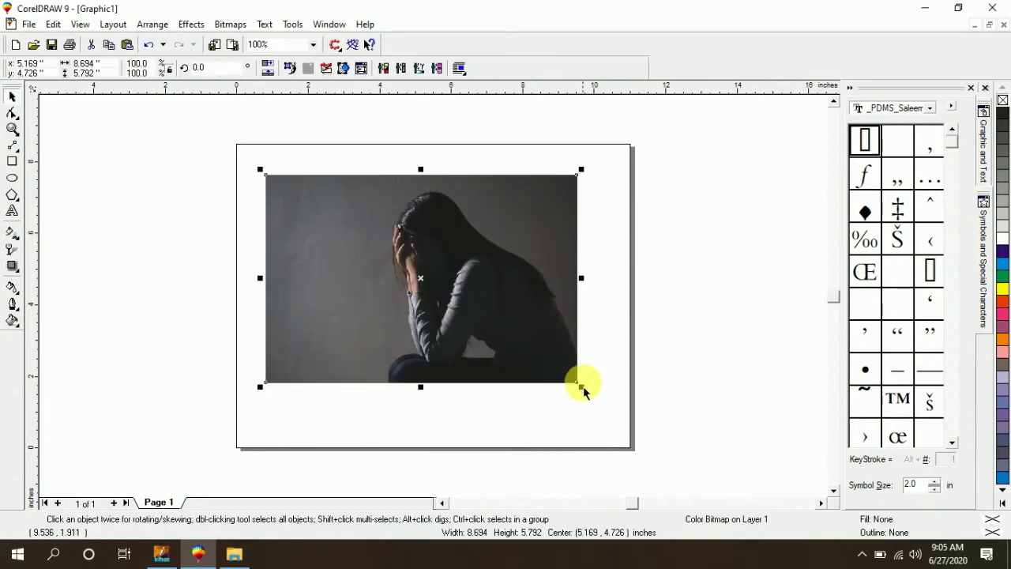
drag(582, 387, 713, 461)
drag(535, 393, 410, 305)
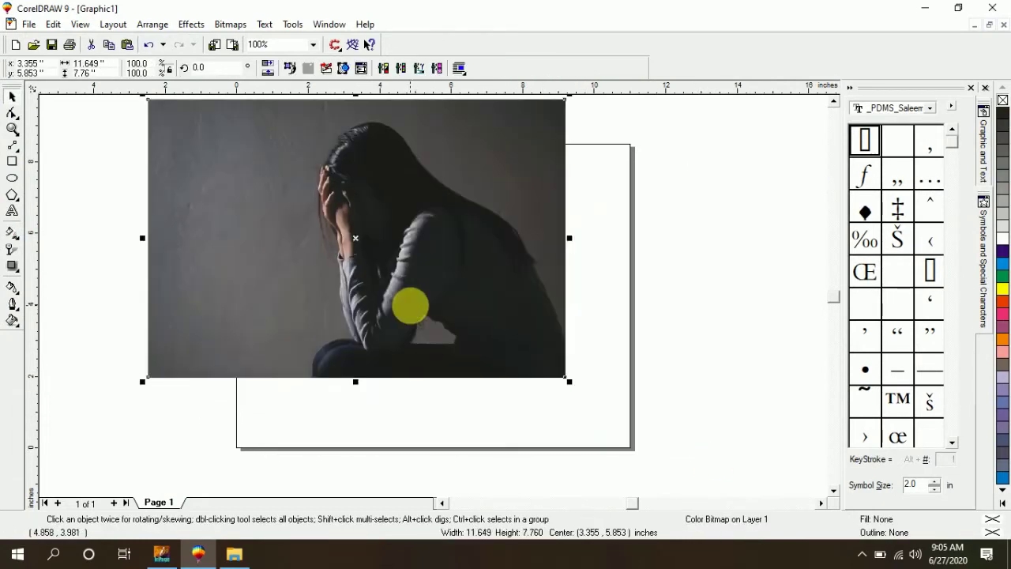
drag(572, 383, 601, 372)
click(159, 353)
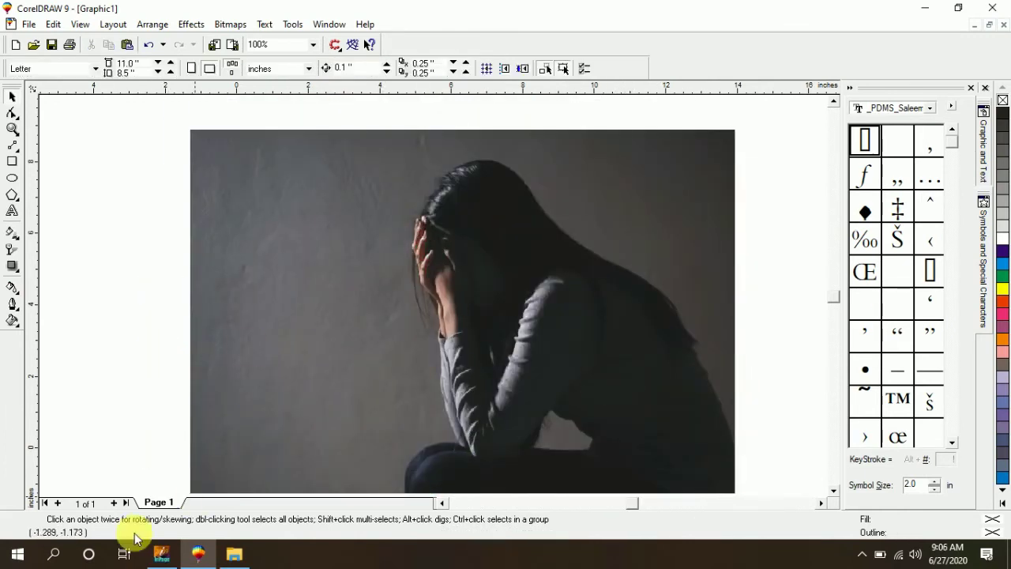
Switch to InPage and copy the whole text box containing the two-line verse.
click(162, 554)
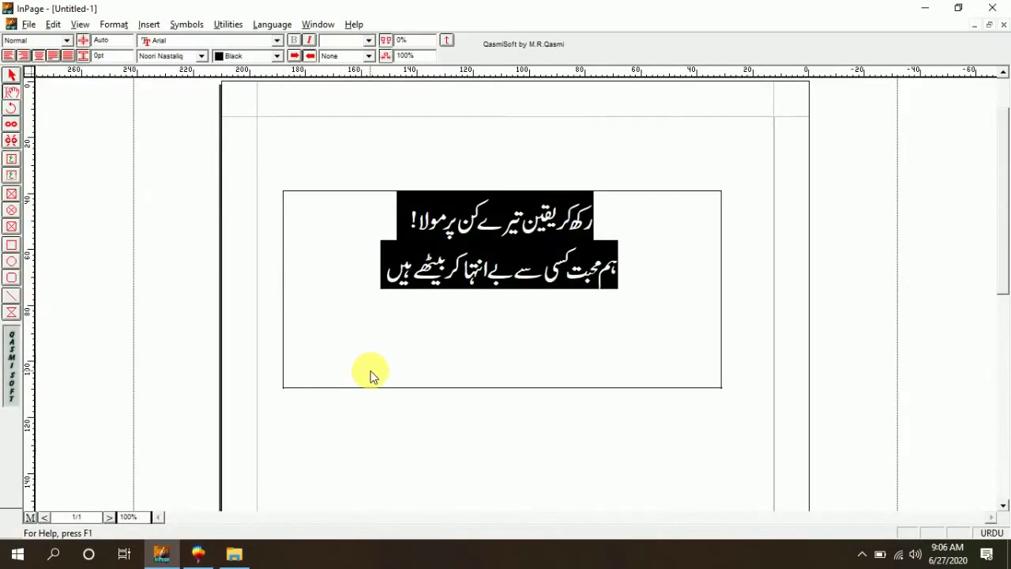
click(371, 376)
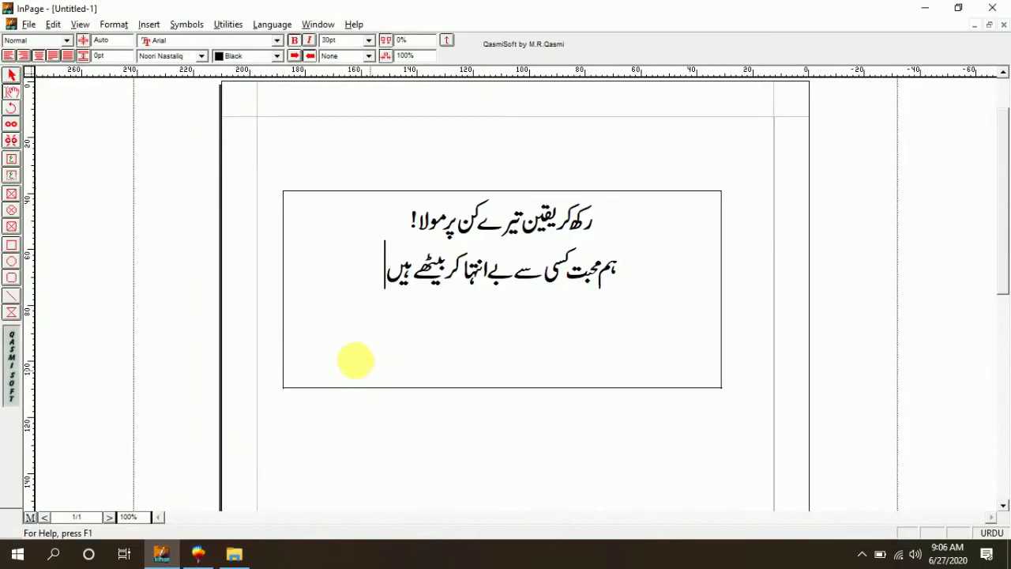
click(11, 77)
click(400, 233)
right_click(400, 236)
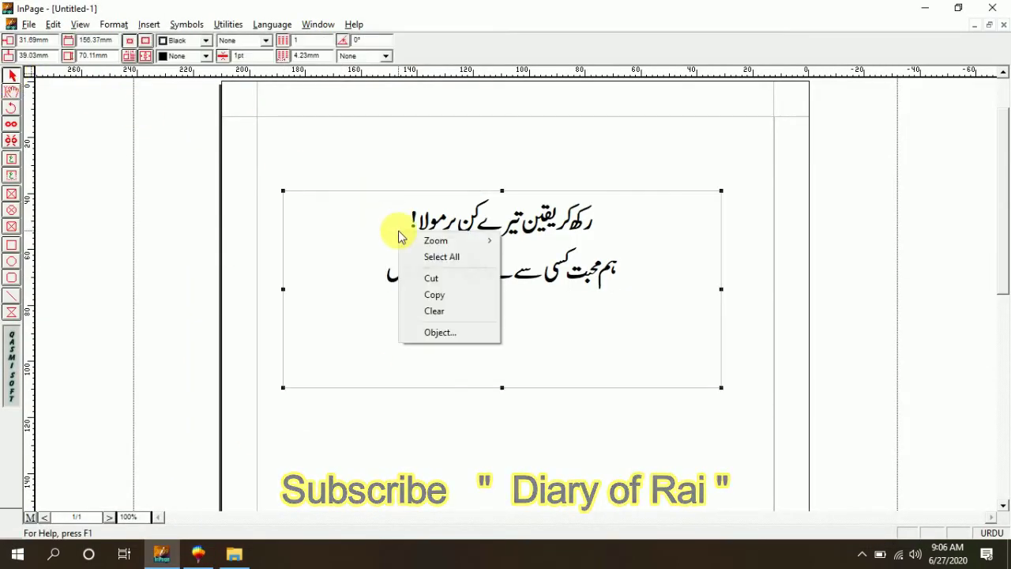
click(433, 294)
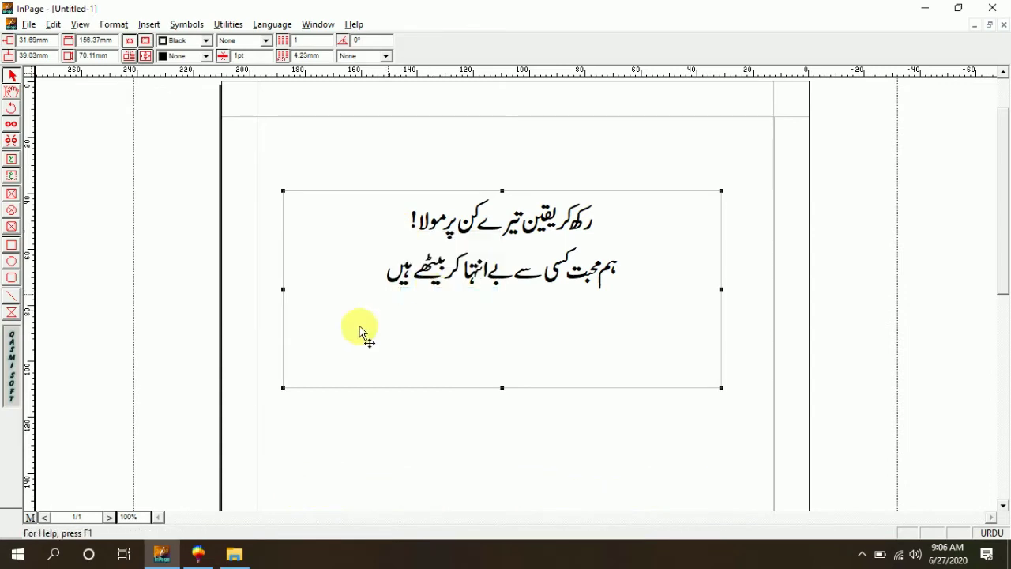
Switch back to CorelDRAW 9 and paste the copied verse into the graphic.
click(198, 553)
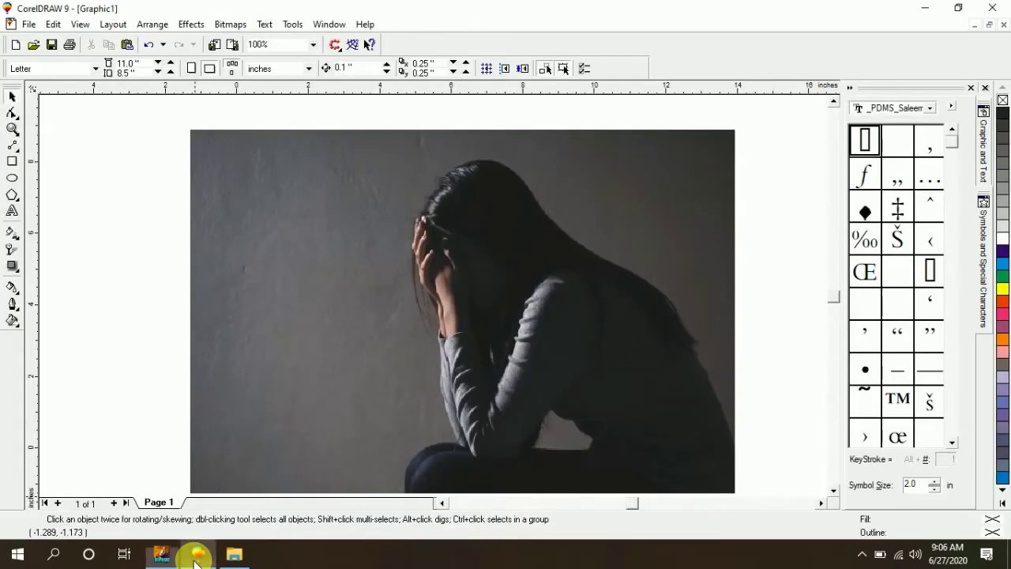
right_click(117, 347)
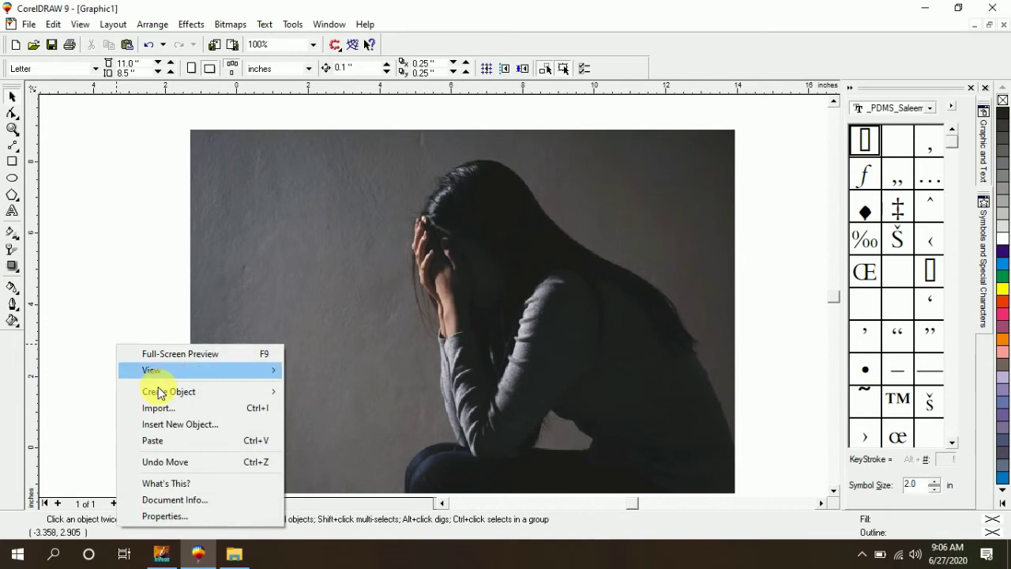
click(178, 440)
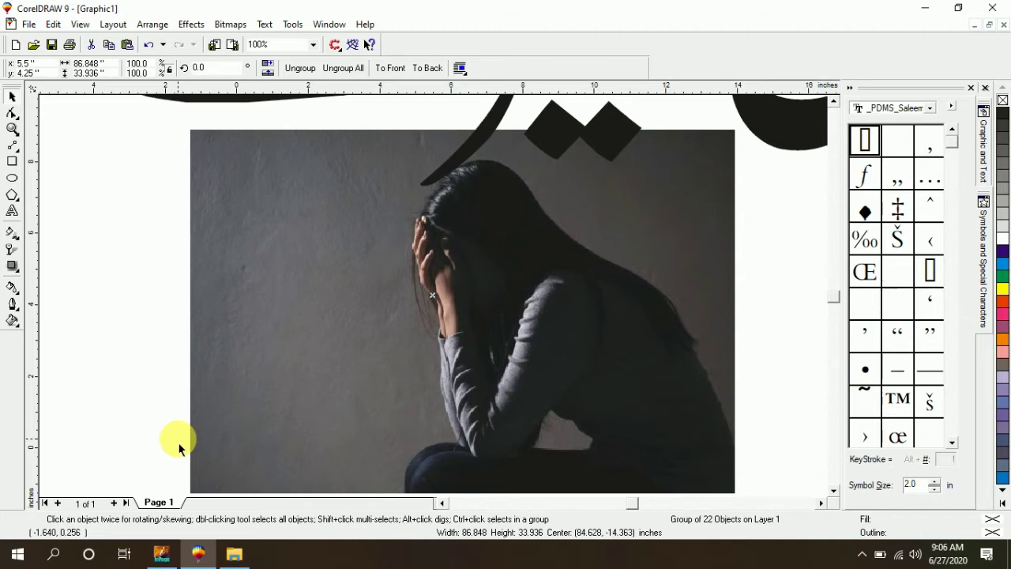
Shrink the pasted verse to about 8.7 by 3.4 inches and move it just beneath the picture.
key(F4)
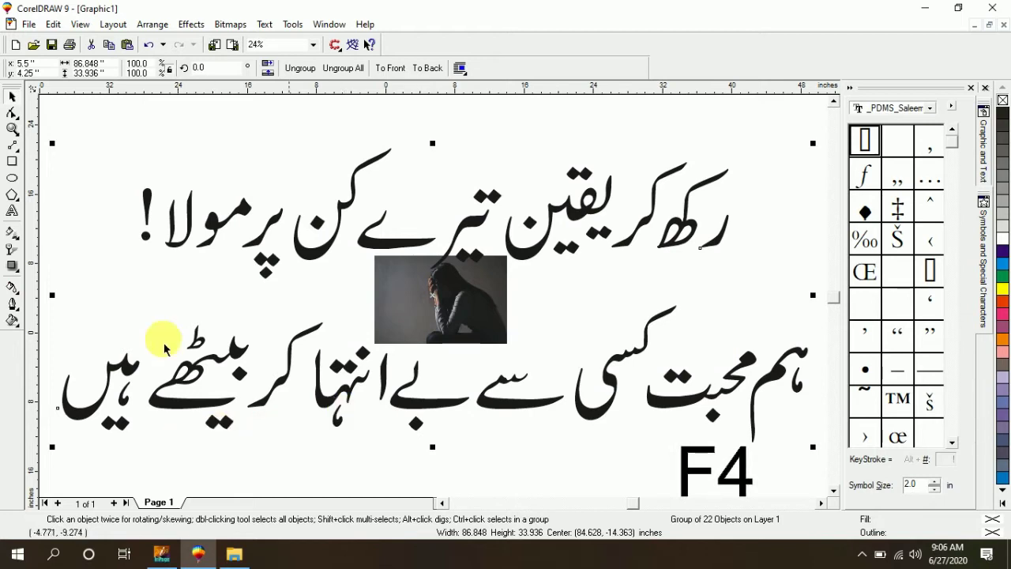
drag(52, 143, 459, 390)
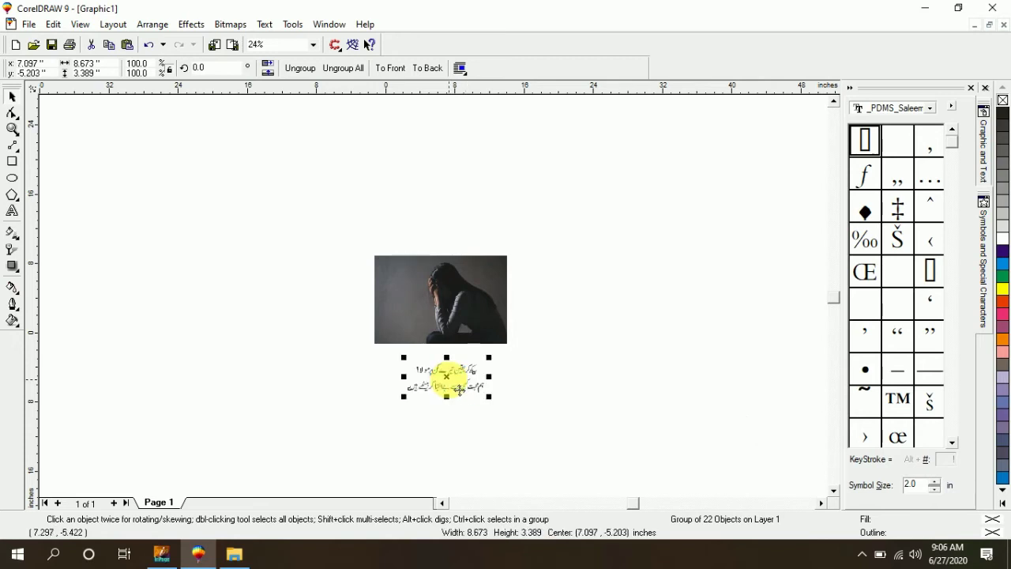
key(F4)
key(F4)
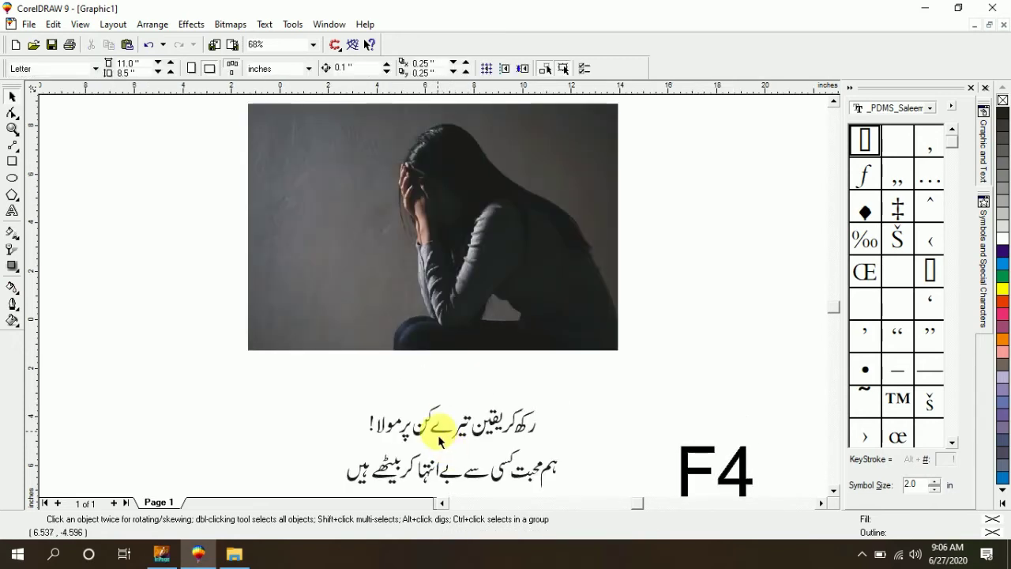
click(452, 457)
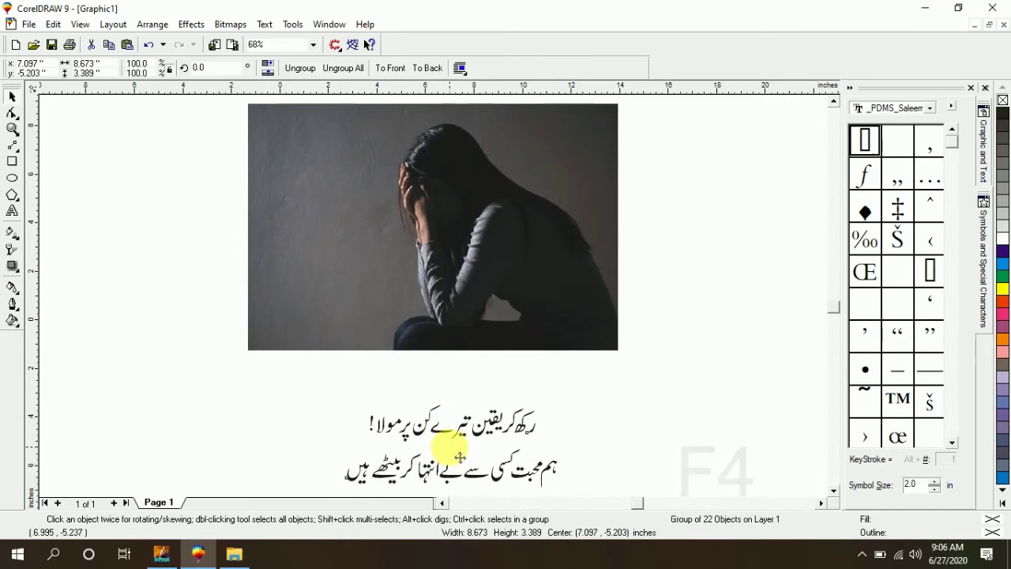
drag(460, 457, 448, 445)
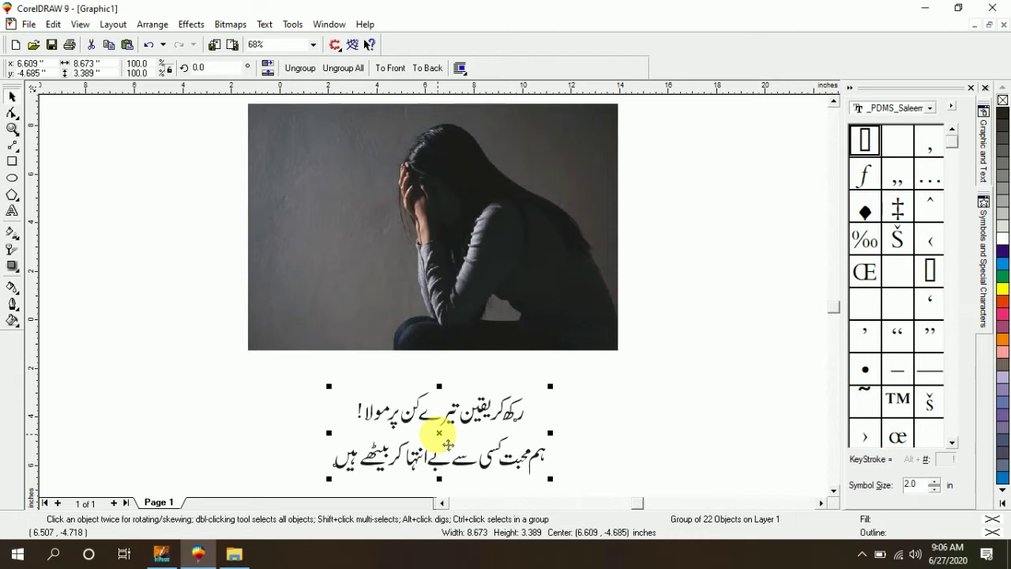
Ungroup the whole verse and regroup its first and second lines as two separate groups.
click(336, 69)
click(594, 381)
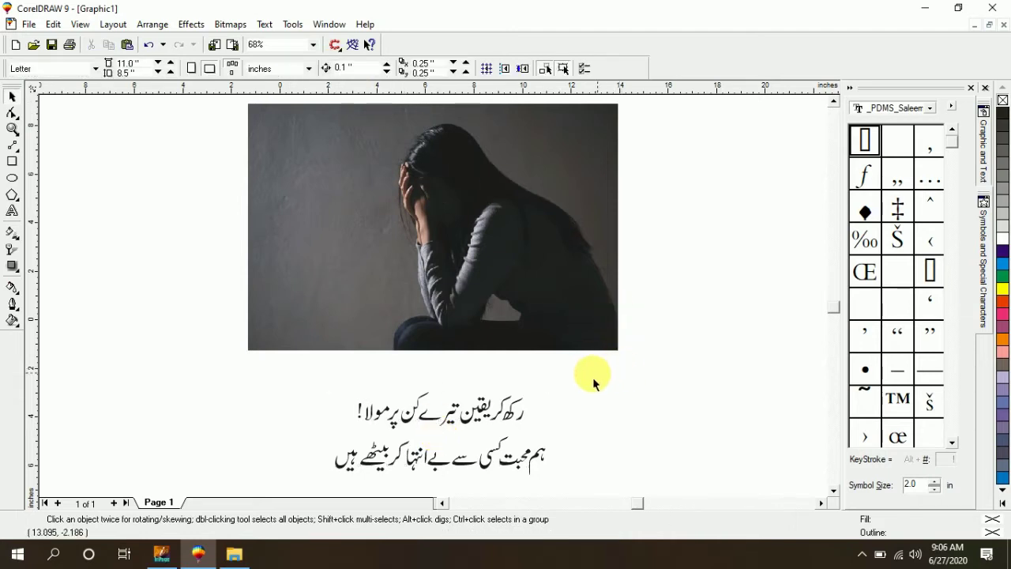
drag(562, 388, 325, 450)
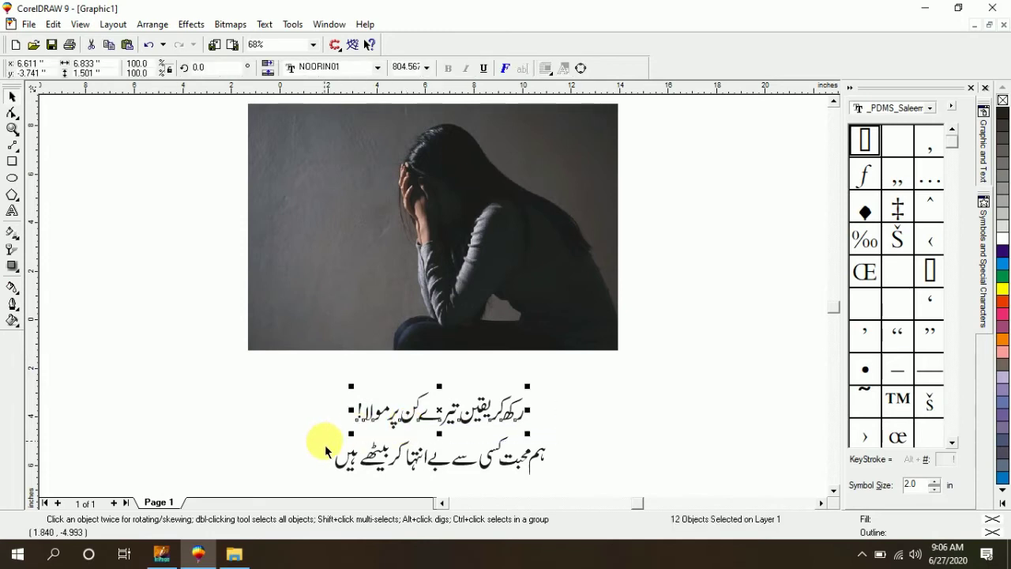
key(ctrl+g)
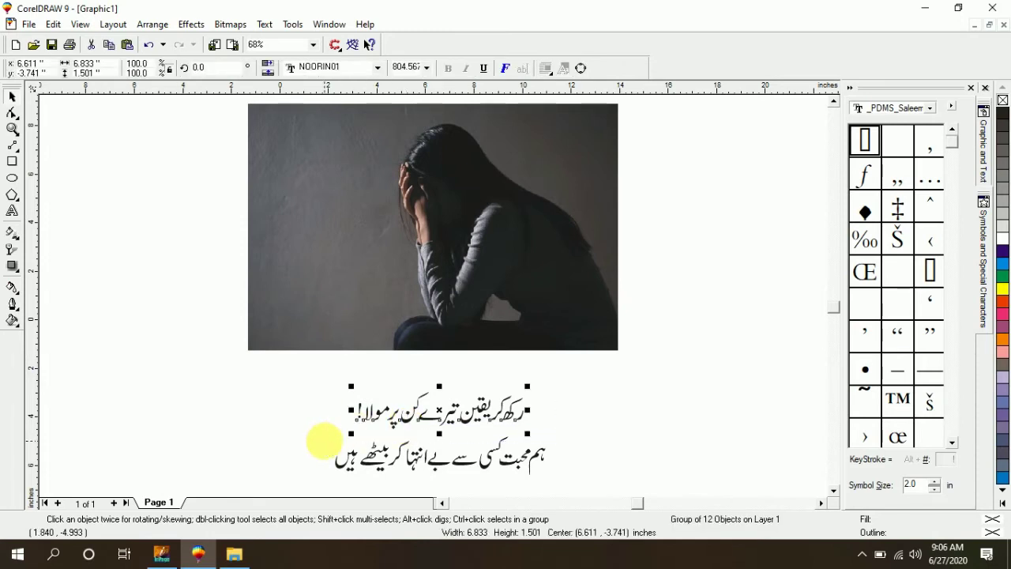
click(316, 441)
drag(316, 438, 603, 452)
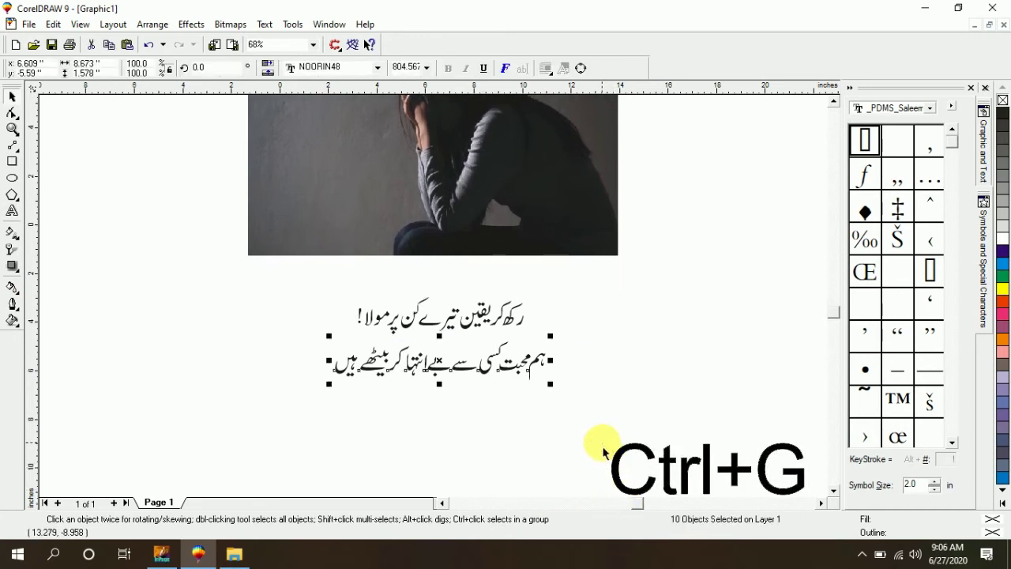
key(ctrl+g)
click(619, 355)
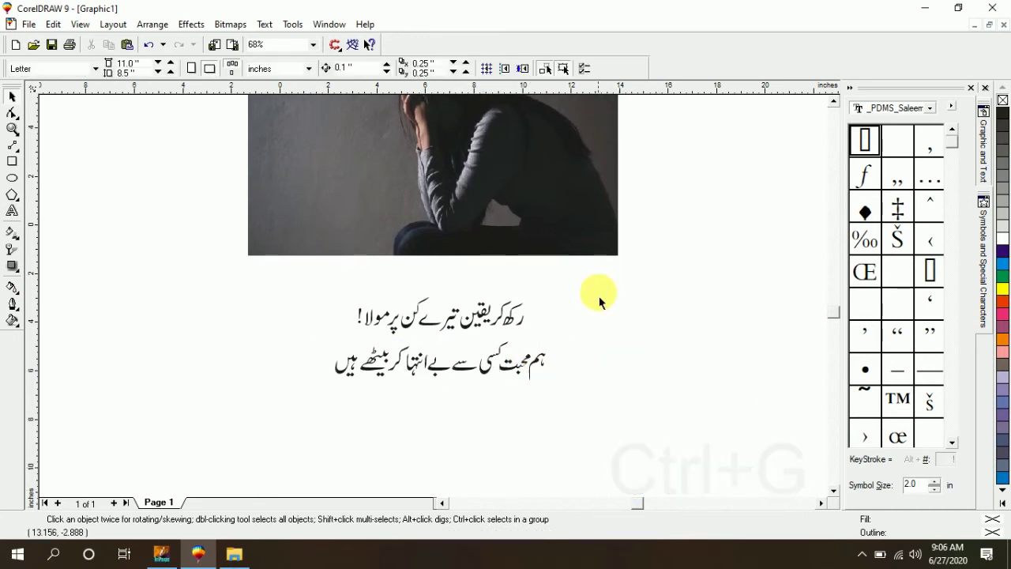
Fill both verse lines with white and move them together onto the lower part of the picture.
drag(598, 303, 283, 399)
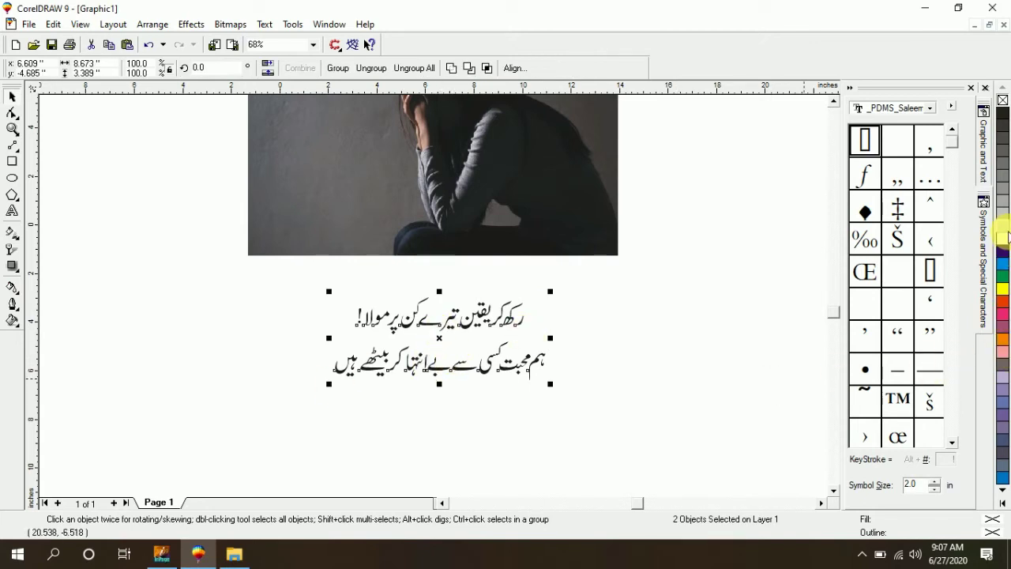
click(1003, 242)
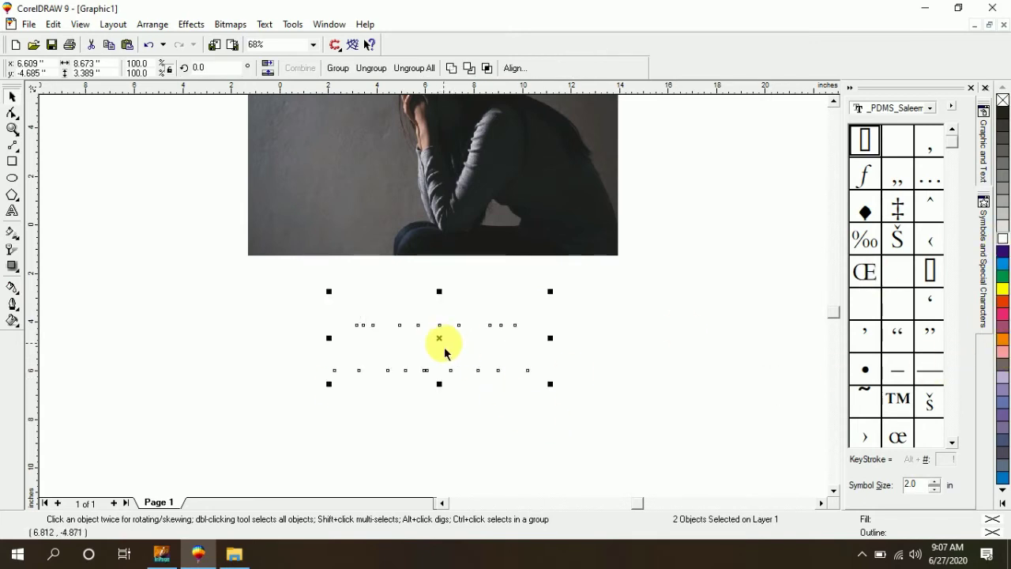
drag(452, 348, 401, 207)
key(F4)
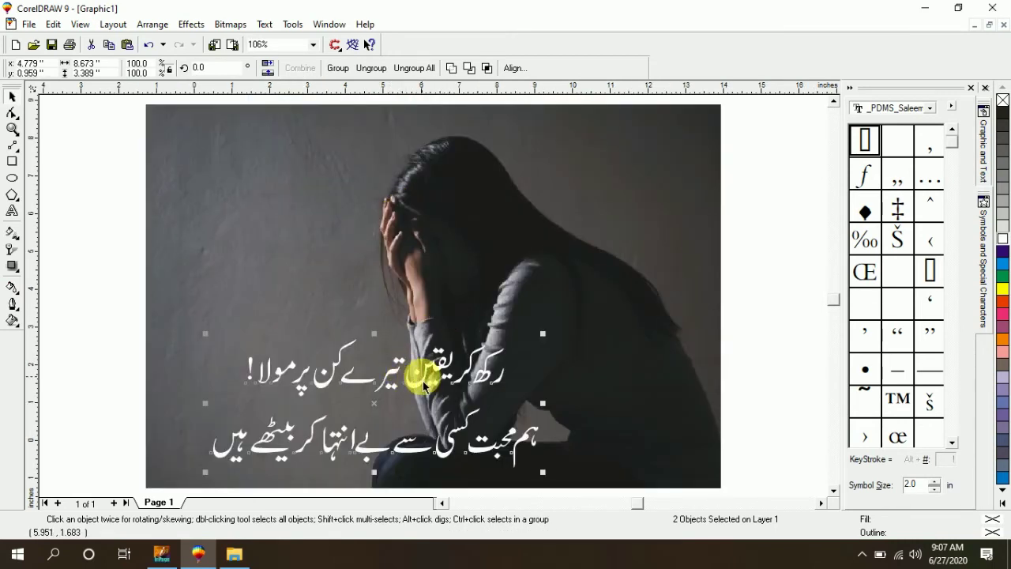
click(423, 346)
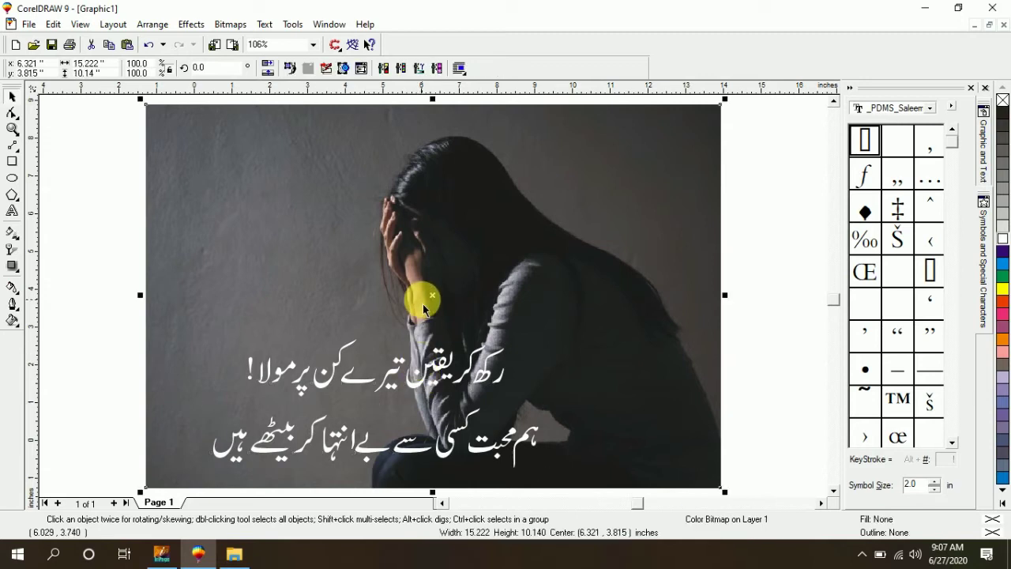
Shift the first verse line horizontally to the picture's right edge and nudge it slightly down.
click(487, 383)
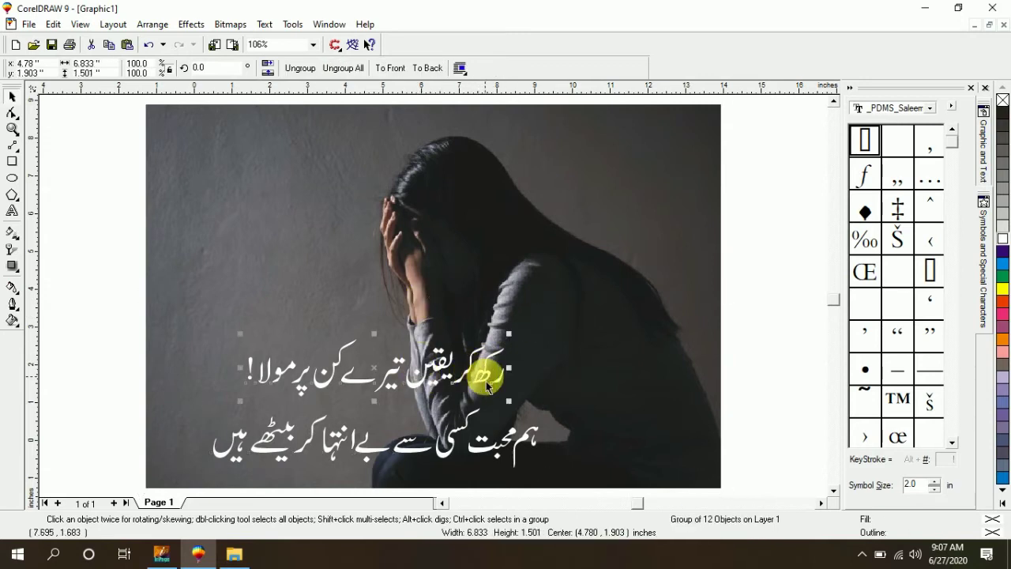
key(Right)
key(Right)
key(Right)
key(Right)
key(Right)
key(Right)
key(Right)
key(Right)
key(Right)
key(Right)
key(Right)
key(Right)
key(Right)
key(Right)
key(Right)
key(Right)
key(Right)
key(Right)
key(Right)
key(Right)
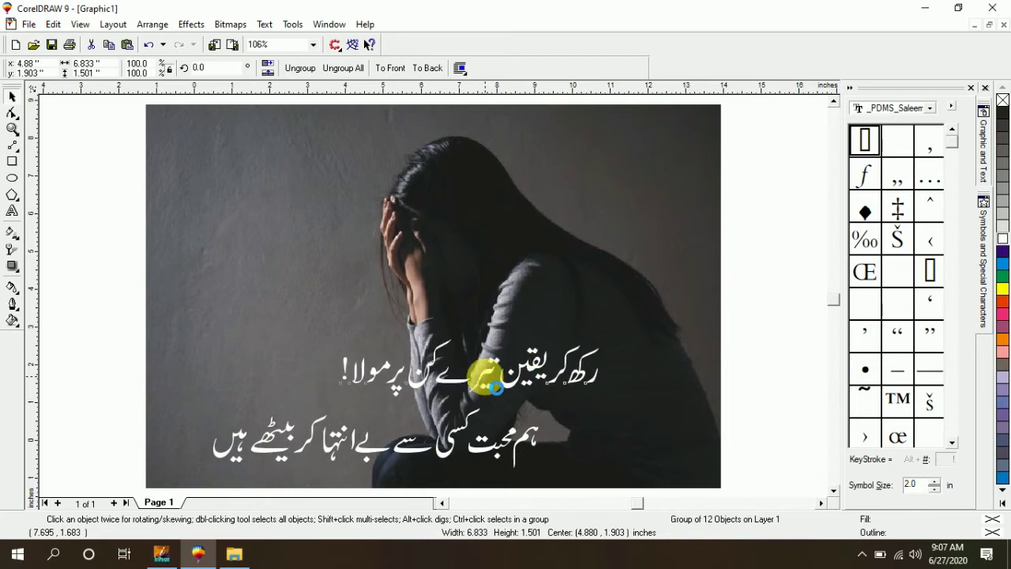
key(Right)
key(Right)
key(Right)
key(Right)
key(Right)
key(Right)
key(Right)
key(Right)
key(Right)
key(Right)
key(Right)
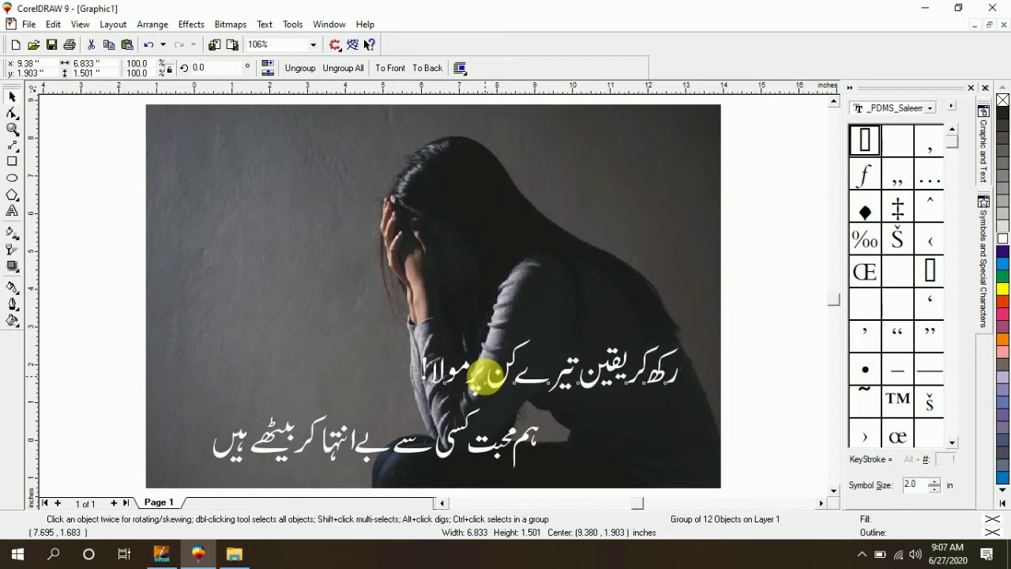
key(Right)
key(Right)
key(Right)
key(Right)
key(Right)
key(Right)
key(Right)
key(Right)
key(Right)
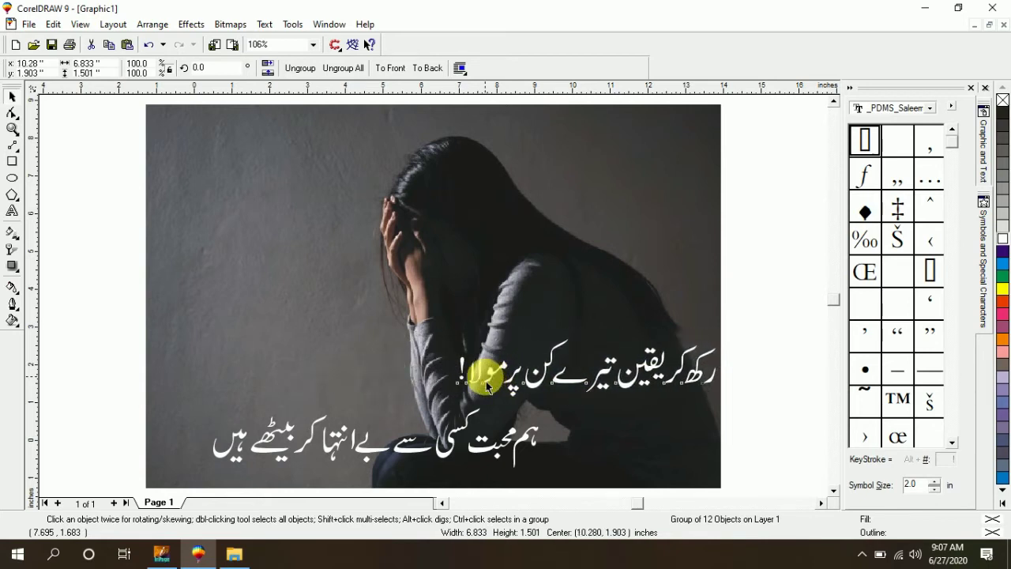
key(Down)
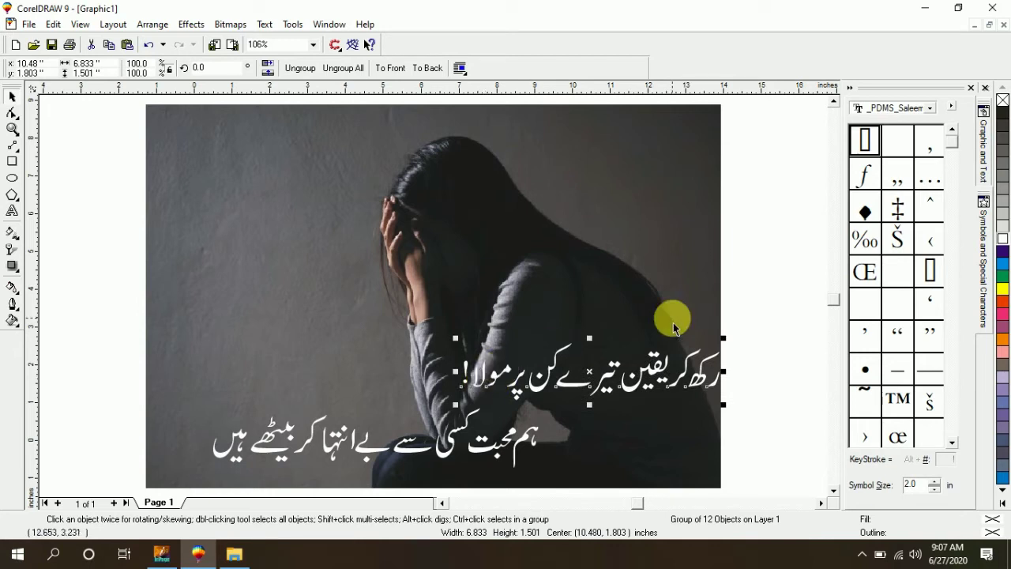
Shrink the first verse line to about 6.35 by 1.4 inches and nudge it to sit just inside the picture's right edge.
drag(723, 338, 710, 341)
key(Right)
key(Right)
key(Right)
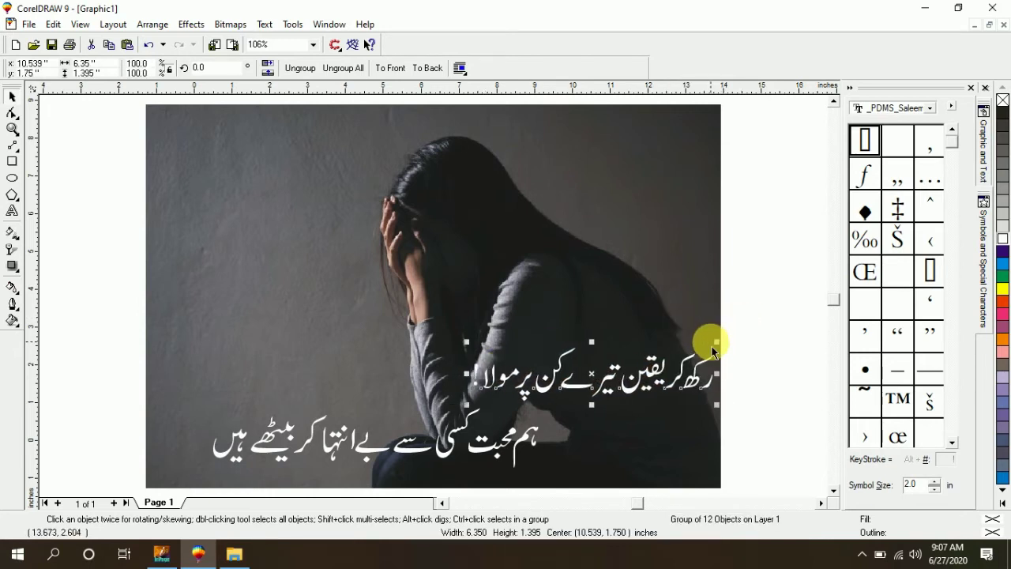
Nudge the second verse line 0.3 inches towards the picture's left edge.
click(478, 454)
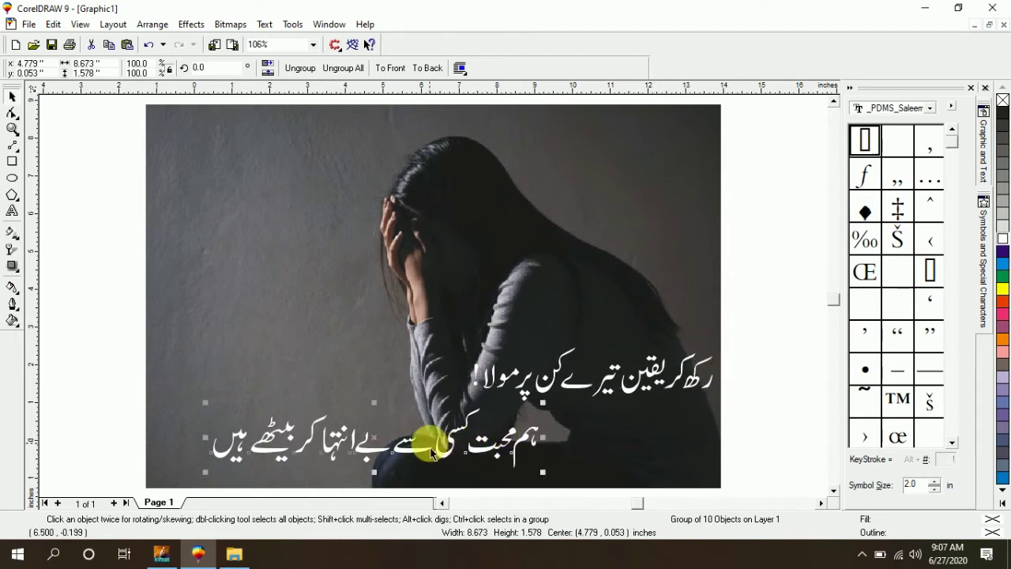
key(Left)
key(Left)
key(Left)
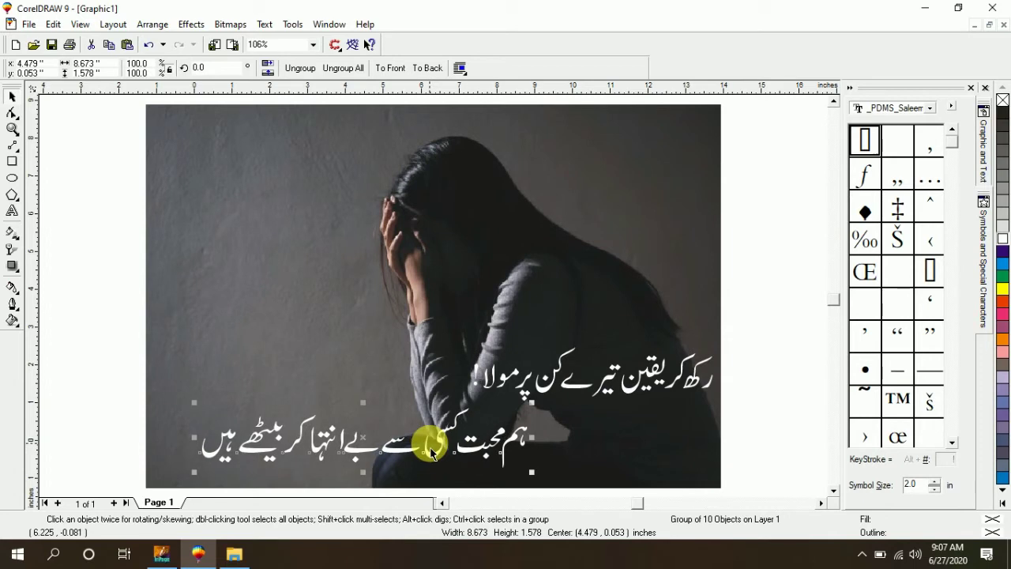
Give both verse lines a 5-didot outline with rounded corners, placed behind the fill.
ctrl+click(549, 401)
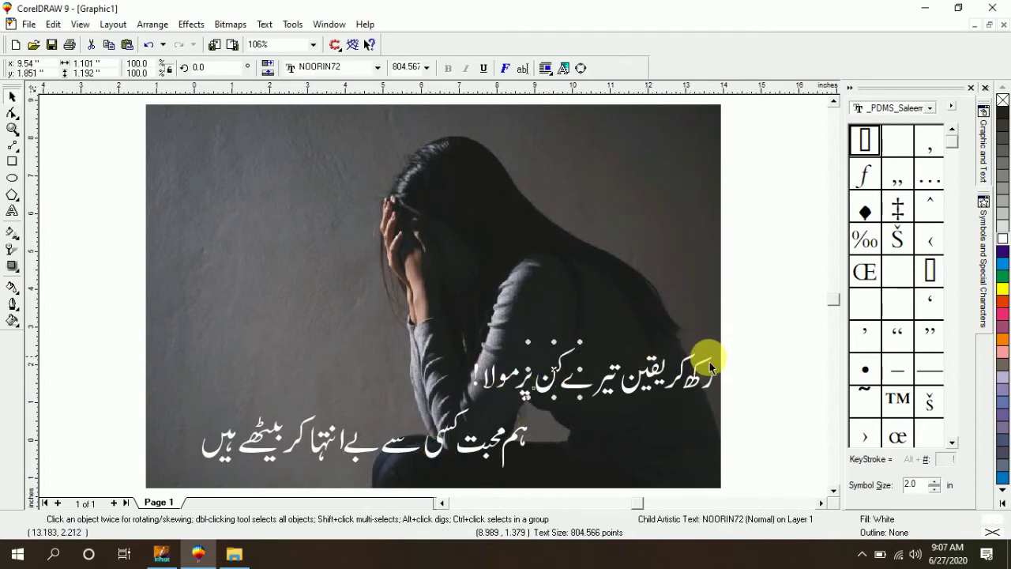
click(691, 389)
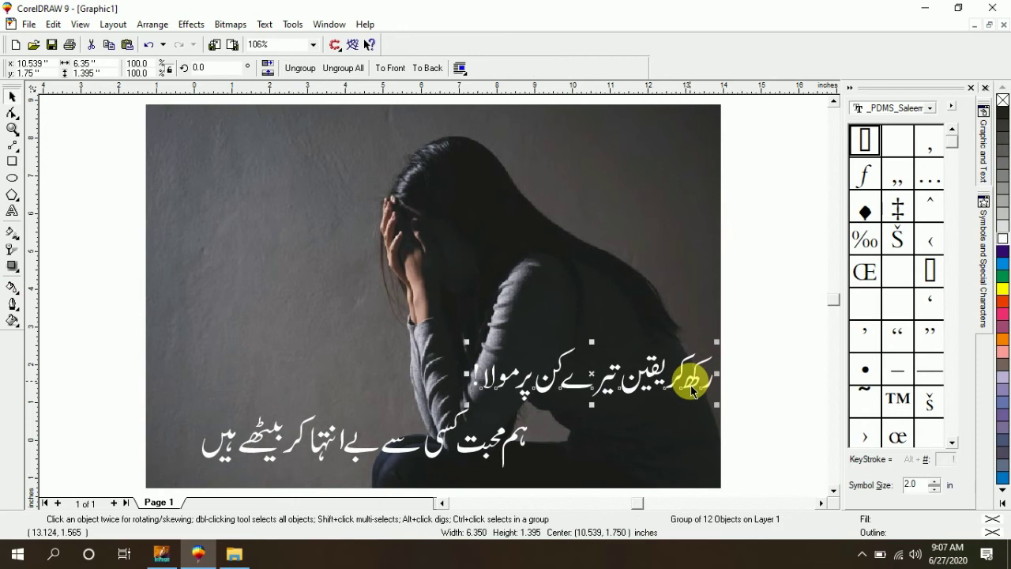
ctrl+click(495, 456)
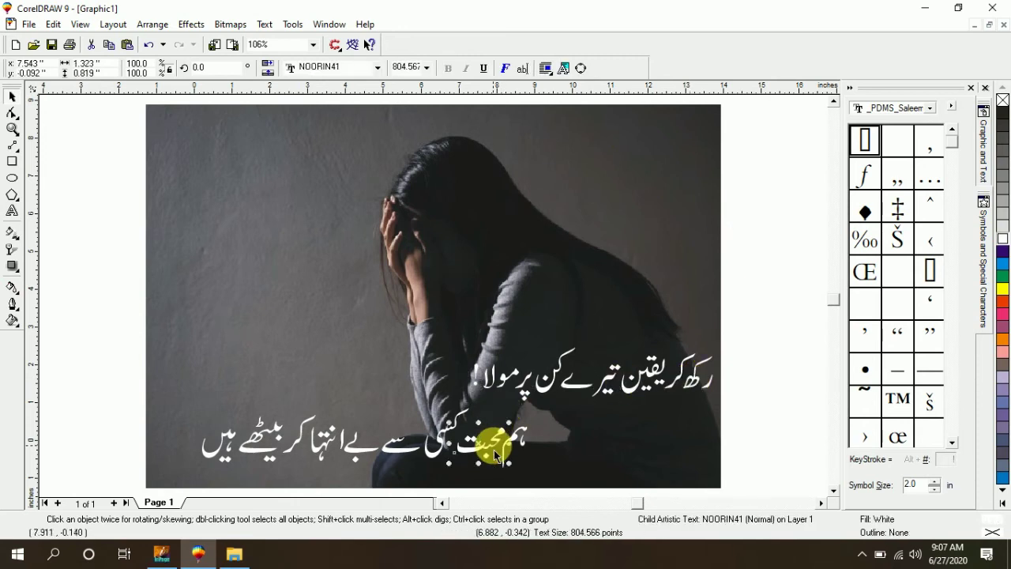
drag(745, 339, 156, 503)
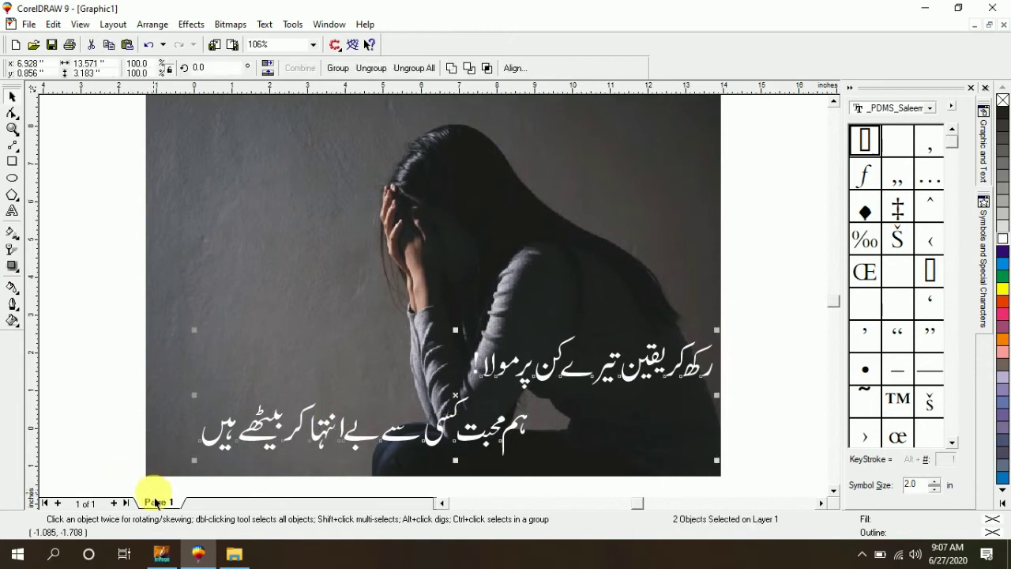
key(F12)
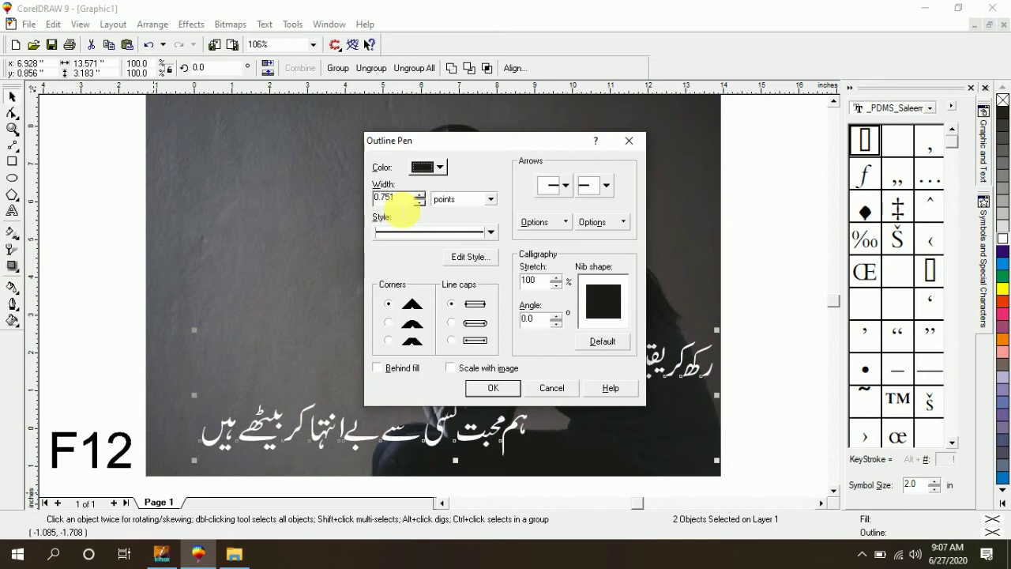
drag(401, 207, 368, 213)
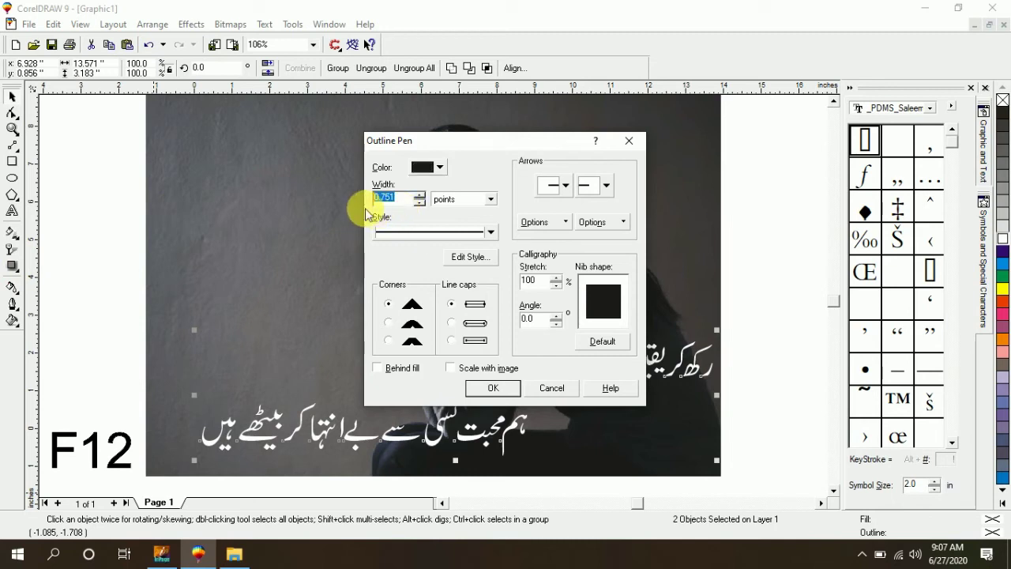
click(484, 199)
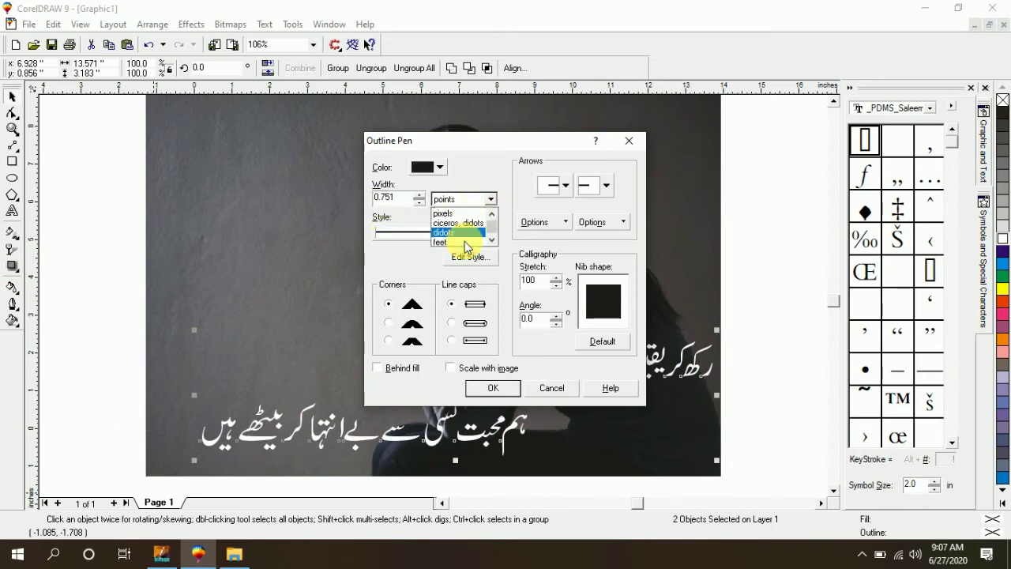
click(459, 241)
click(395, 198)
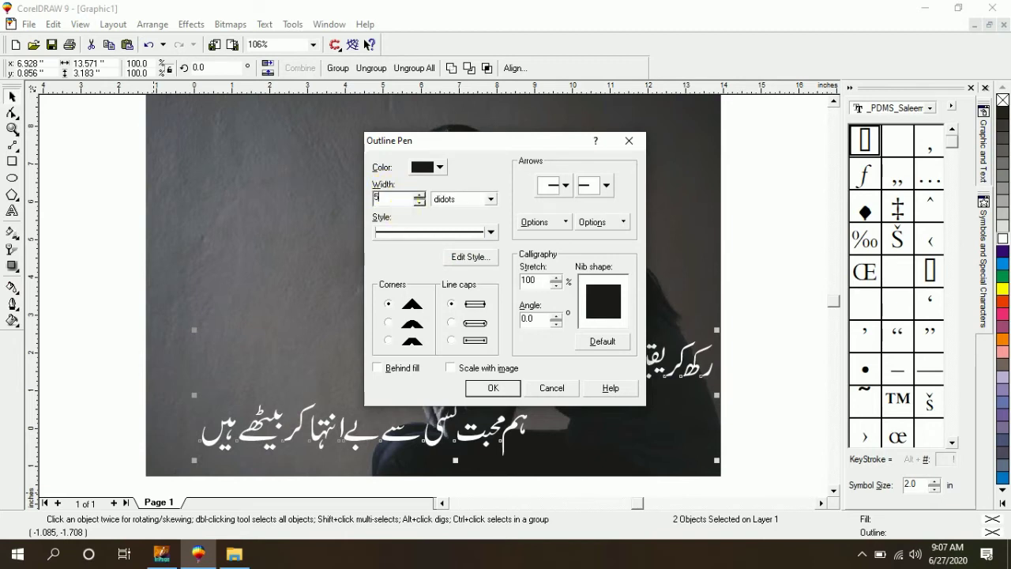
click(387, 322)
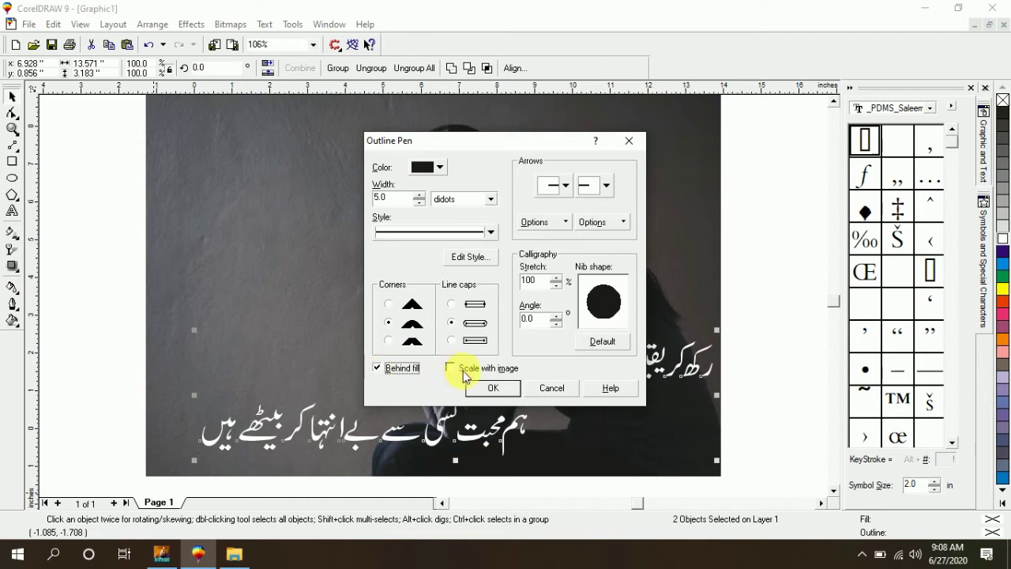
click(490, 388)
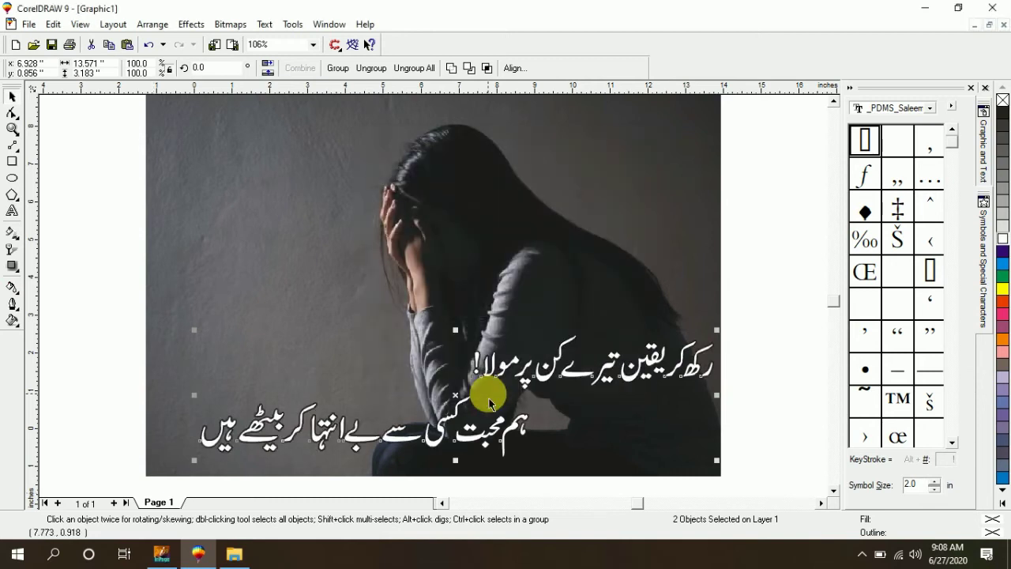
Colour the outline of both verse lines yellow and their fill dark blue.
click(1002, 294)
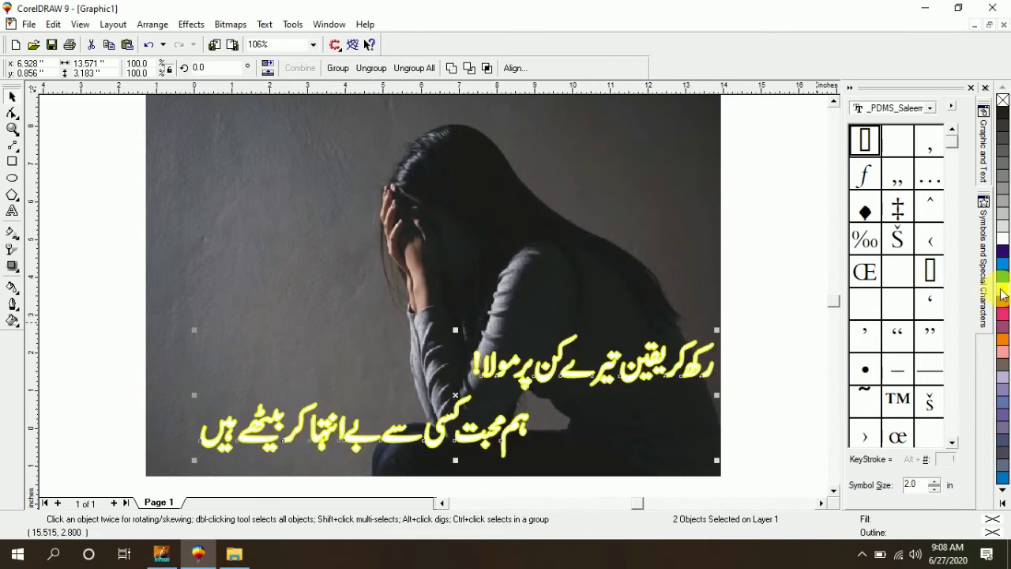
right_click(1004, 260)
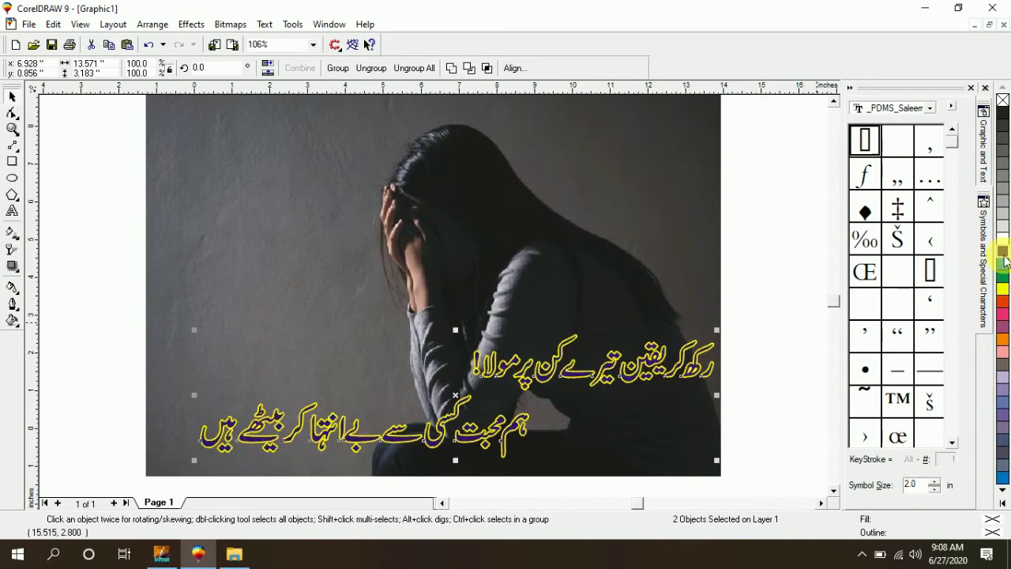
click(799, 271)
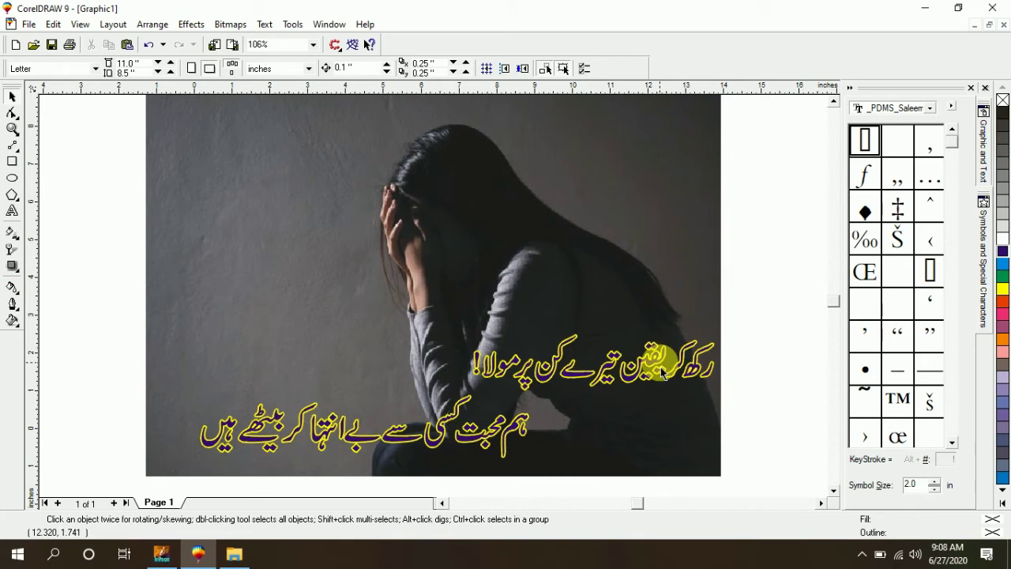
Switch to InPage and replace the whole verse in the text box with the heading "دُکھی شاعری".
click(198, 553)
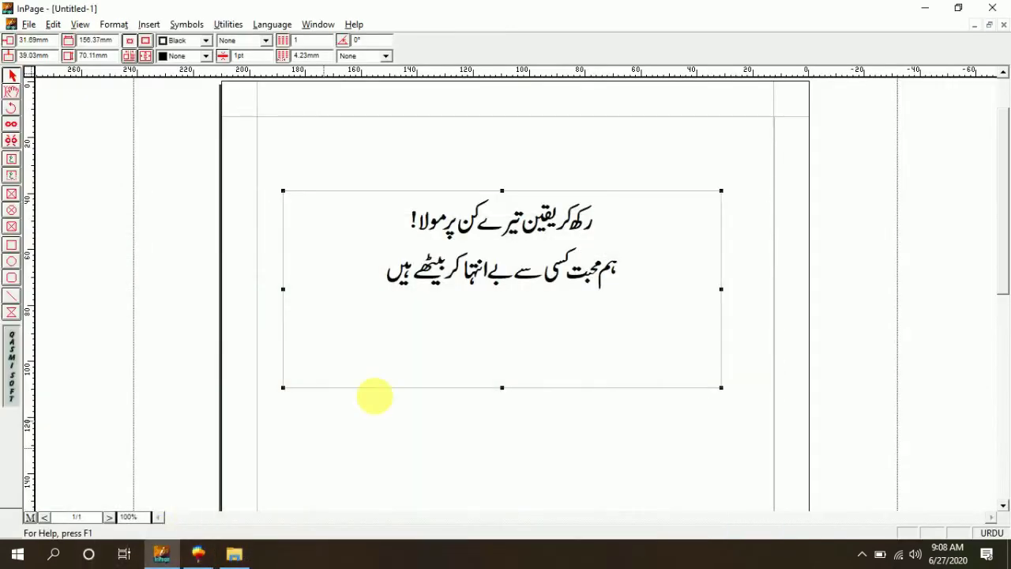
click(10, 95)
click(409, 260)
key(ctrl+a)
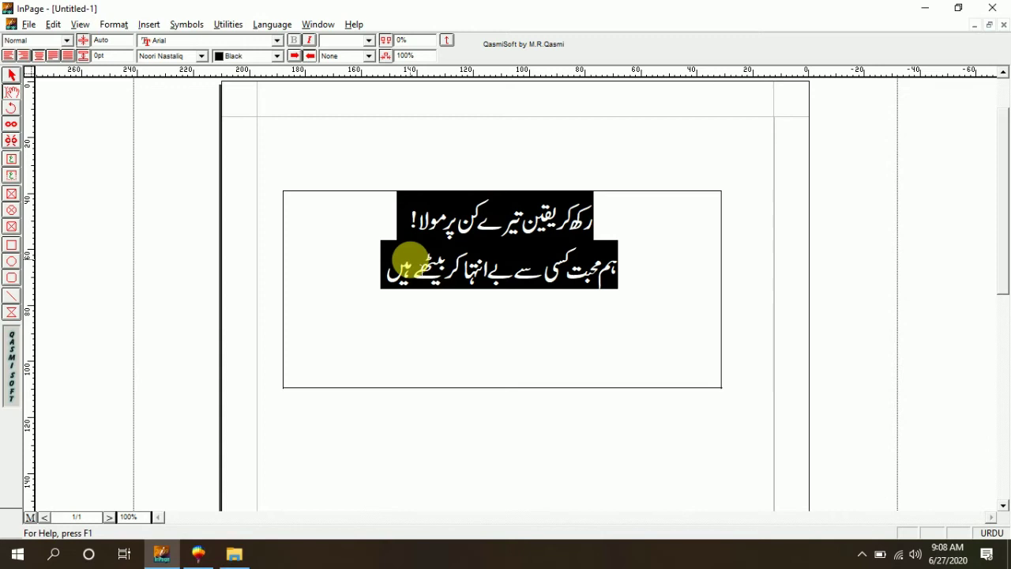
text(ر)
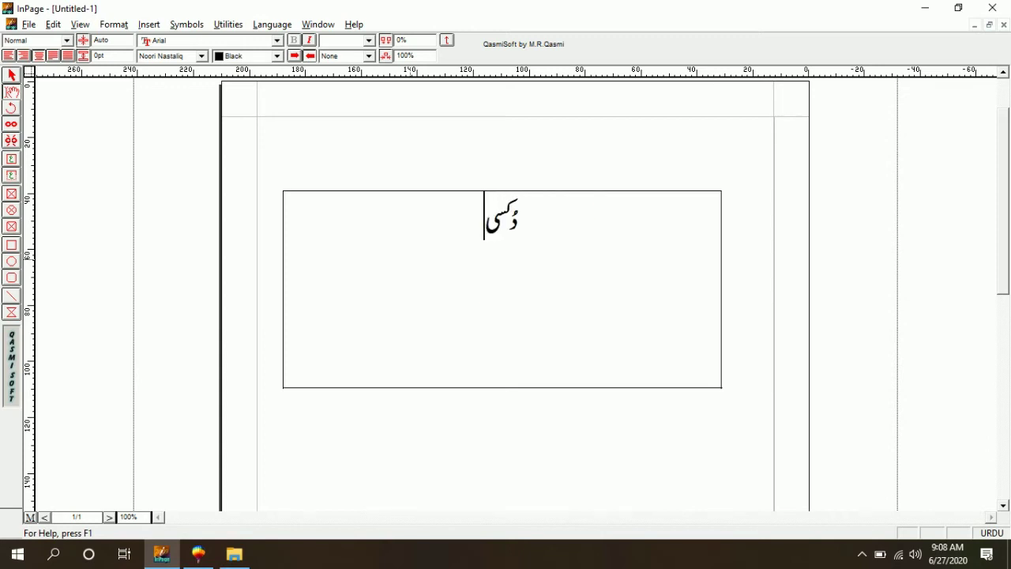
key(BackSpace)
key(BackSpace)
text(ھی شارع)
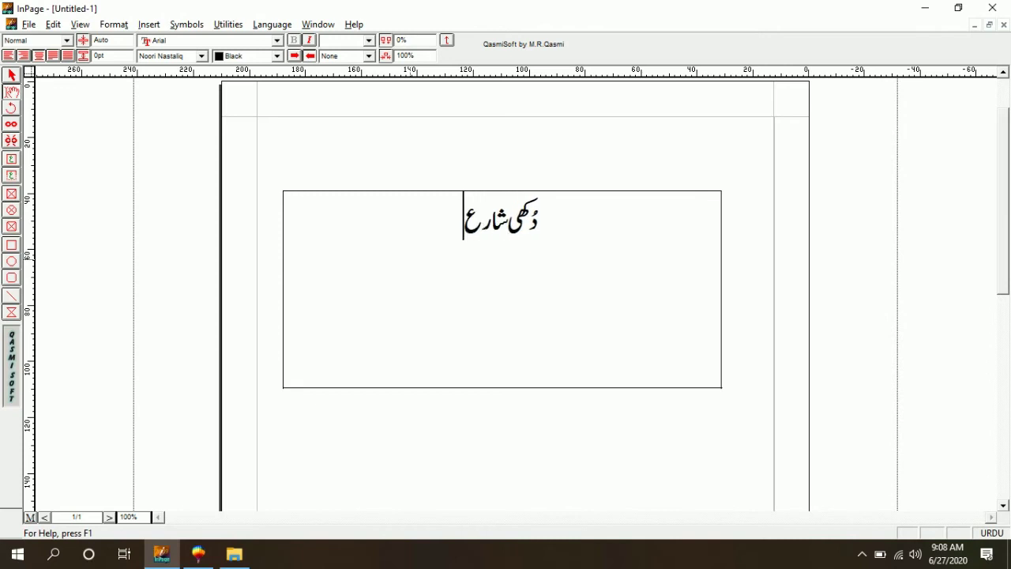
text(ر)
key(BackSpace)
key(BackSpace)
key(BackSpace)
text(عری)
Copy the text box containing the heading "دُکھی شاعری" as an object.
key(ctrl+a)
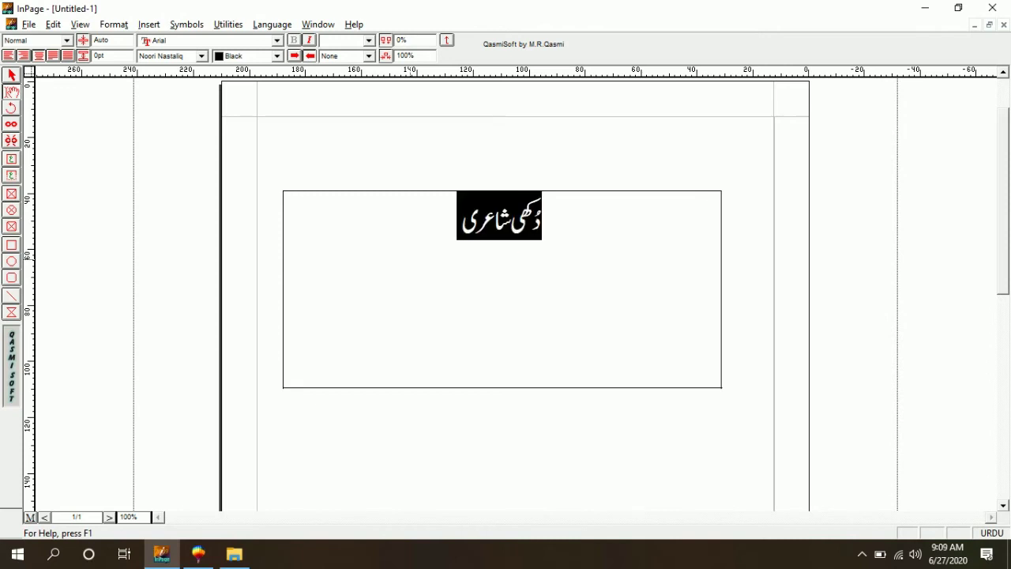
click(11, 76)
click(431, 231)
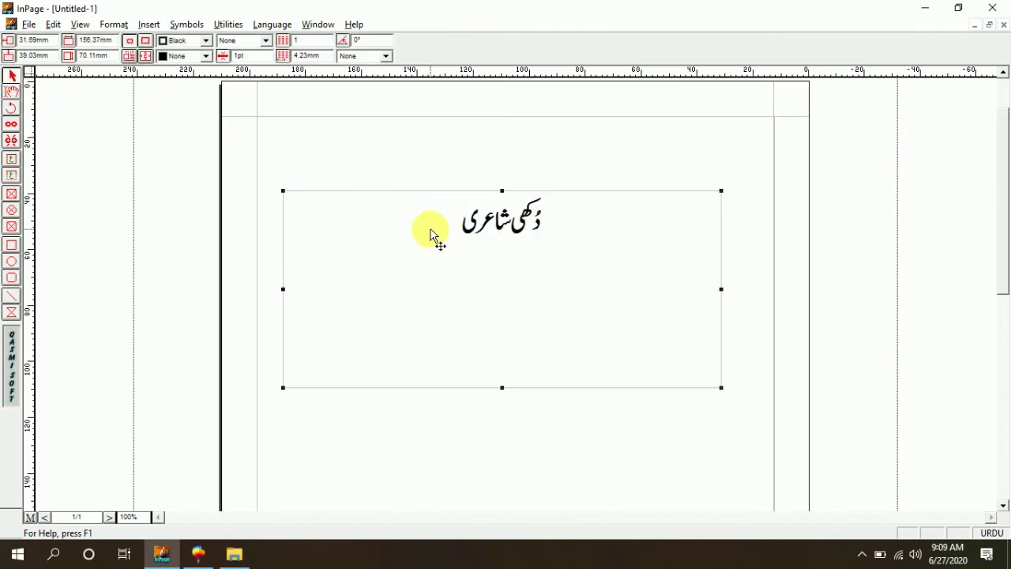
right_click(431, 232)
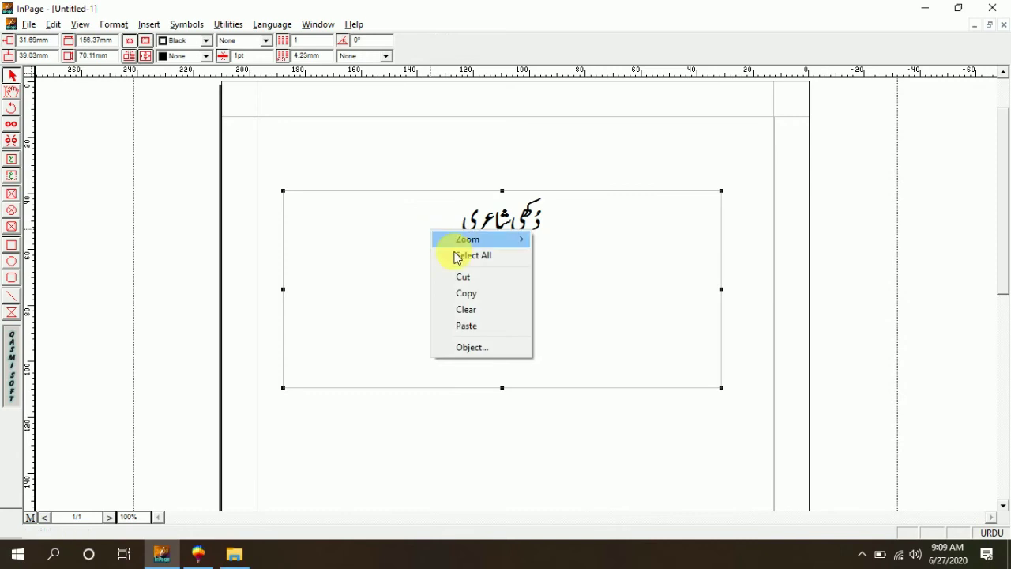
click(379, 169)
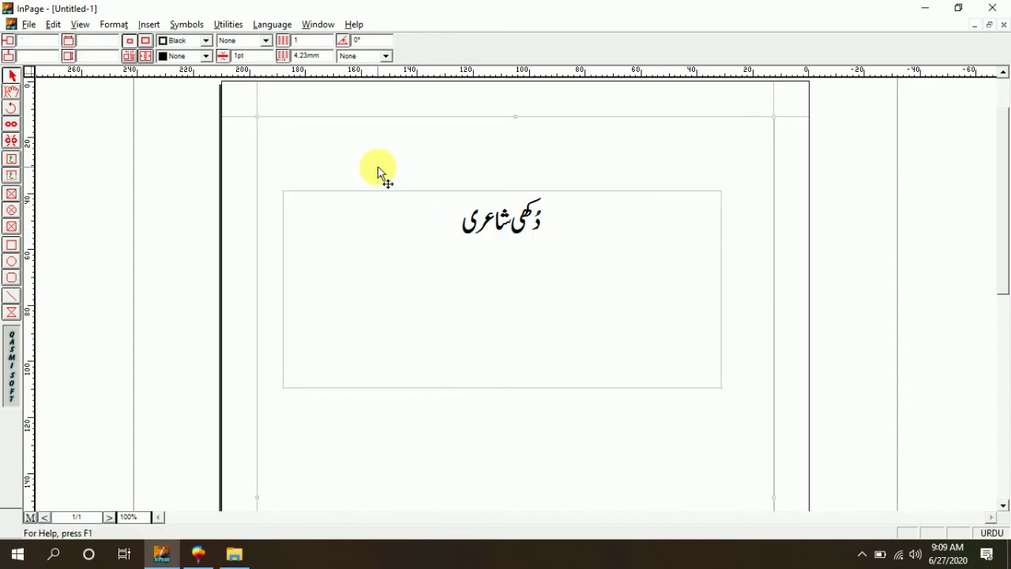
right_click(403, 233)
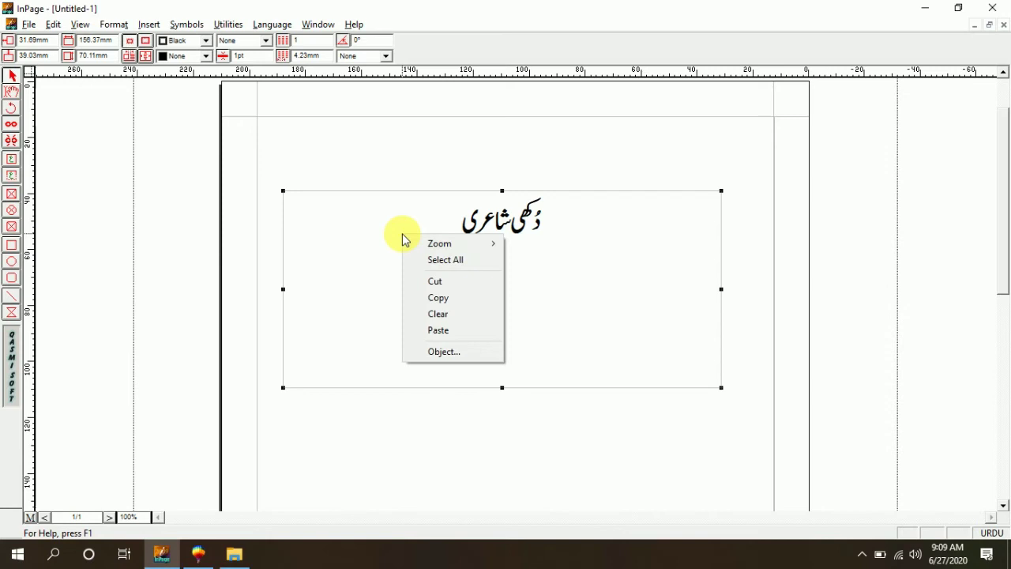
click(429, 300)
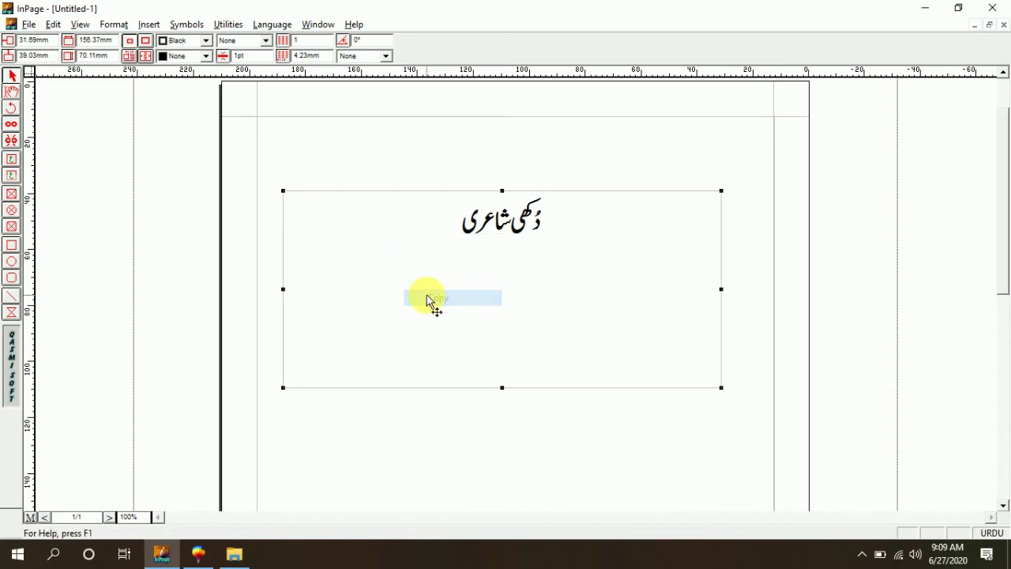
Switch to CorelDRAW, paste the copied heading and shrink it to about 3.75 by 1.7 inches.
click(199, 554)
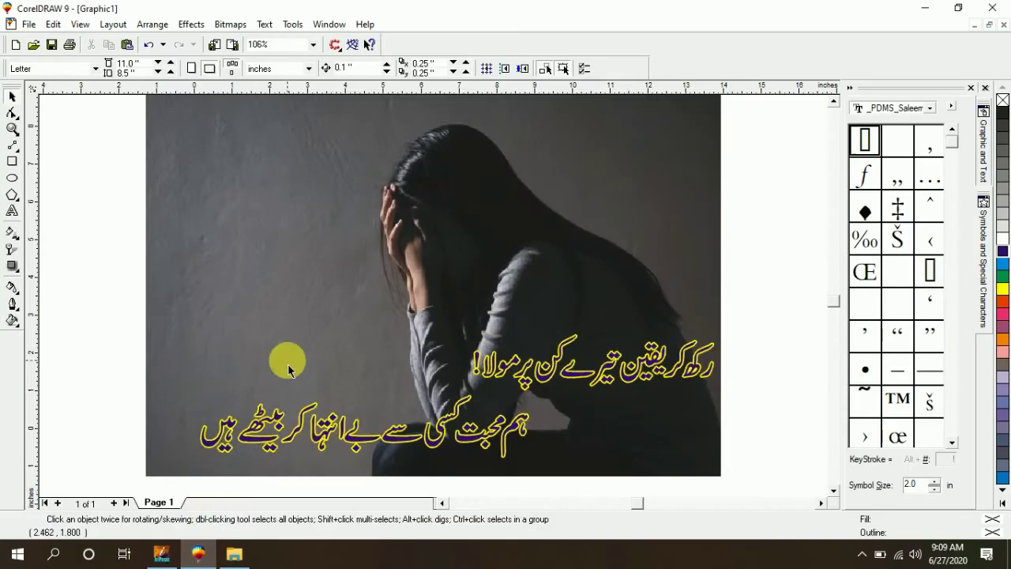
right_click(95, 321)
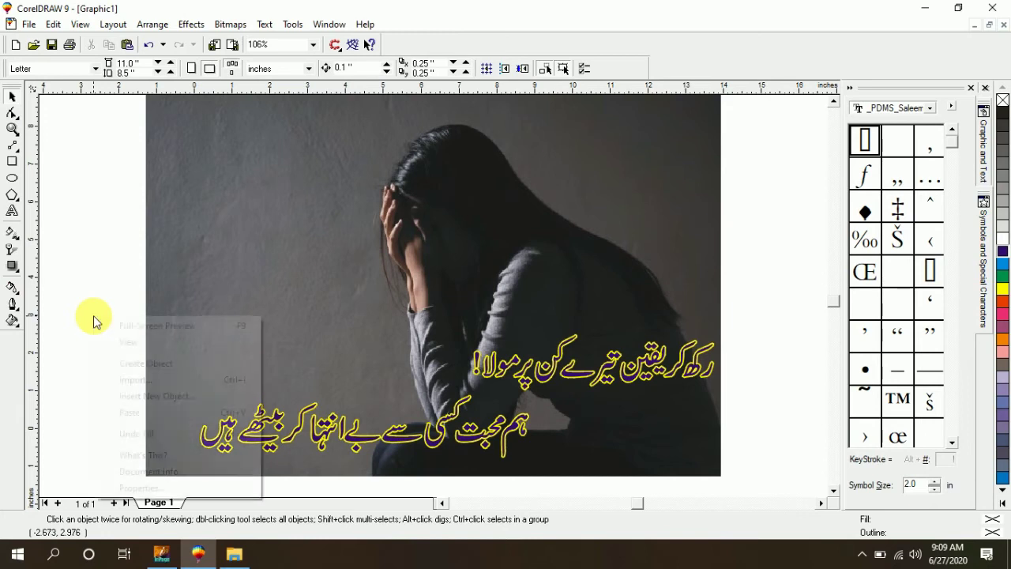
click(124, 413)
key(shift+F2)
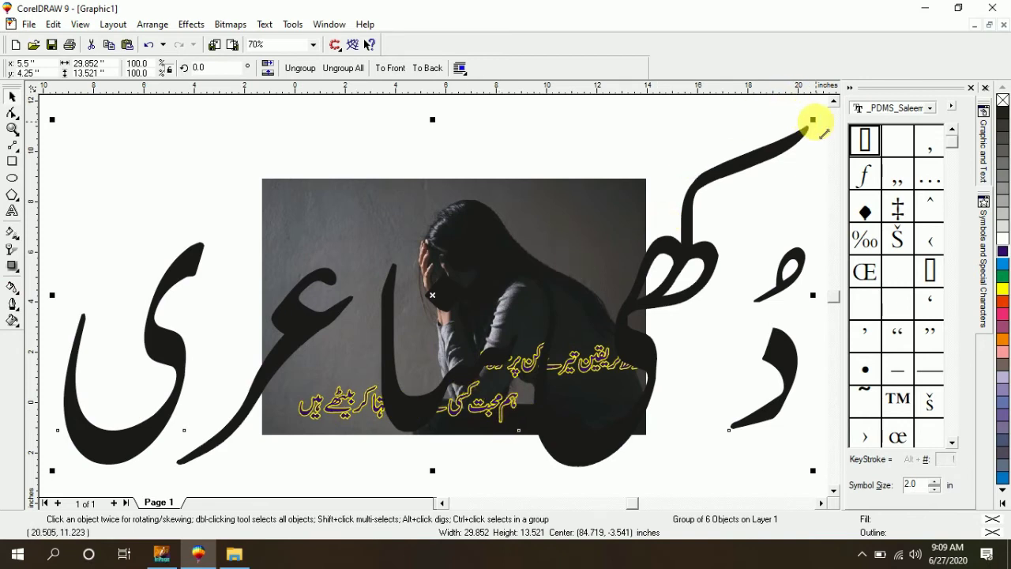
drag(813, 120, 158, 334)
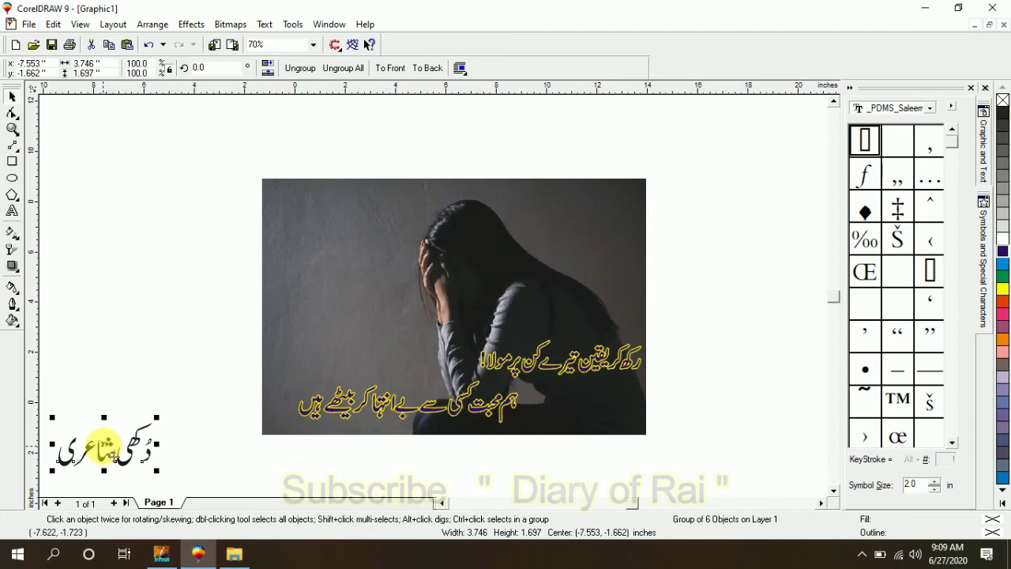
Move the heading onto the picture's upper-left wall area and fill it with yellow.
drag(110, 452, 348, 252)
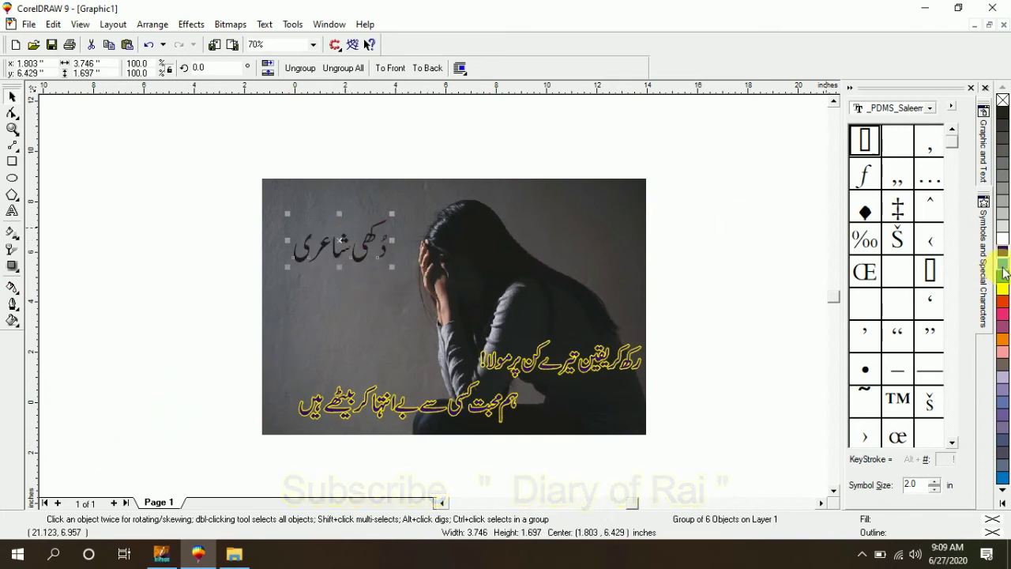
click(1004, 276)
click(1004, 289)
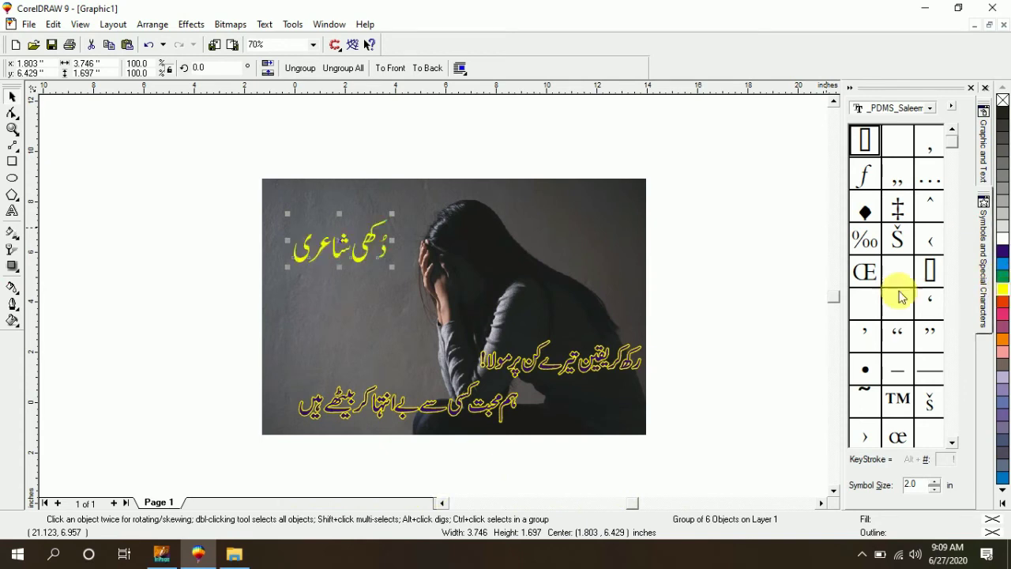
Enlarge the heading to about 5.48 by 2.48 inches and move it down to just above the second verse line.
drag(389, 268, 434, 306)
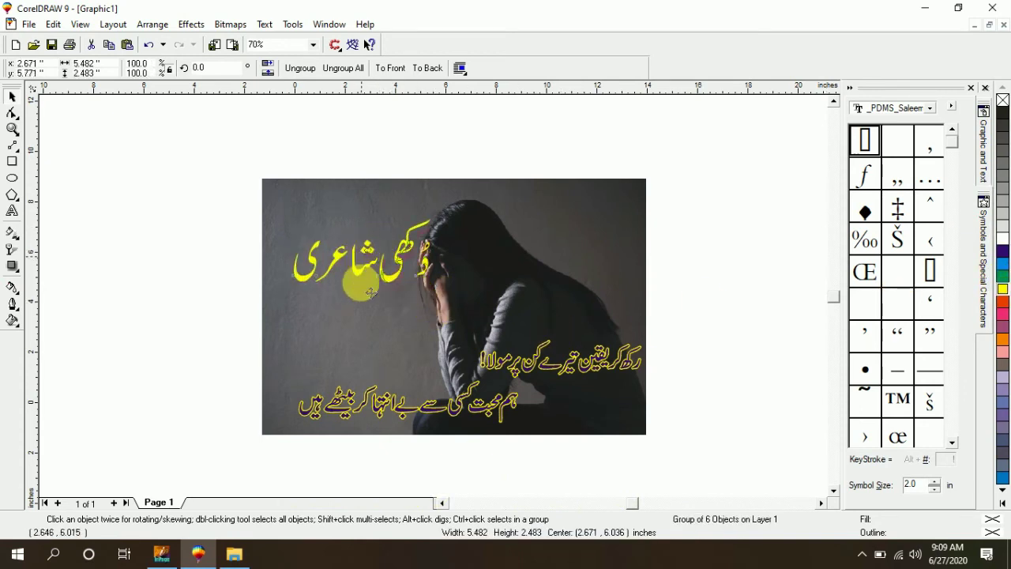
drag(371, 260, 374, 320)
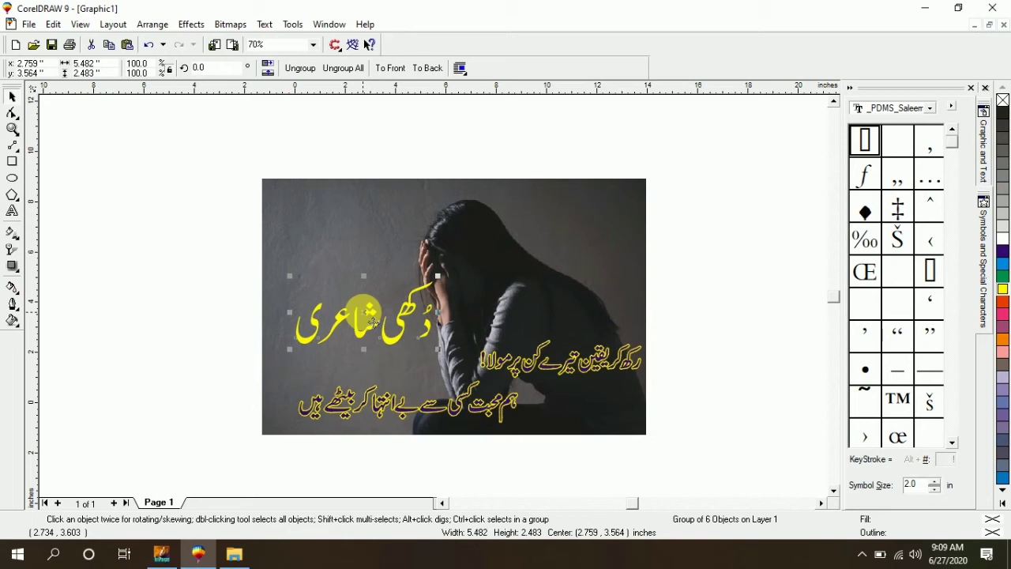
Give the heading a 7 didot outline with rounded corners and line caps, placed behind the fill and scaling with the image.
key(F12)
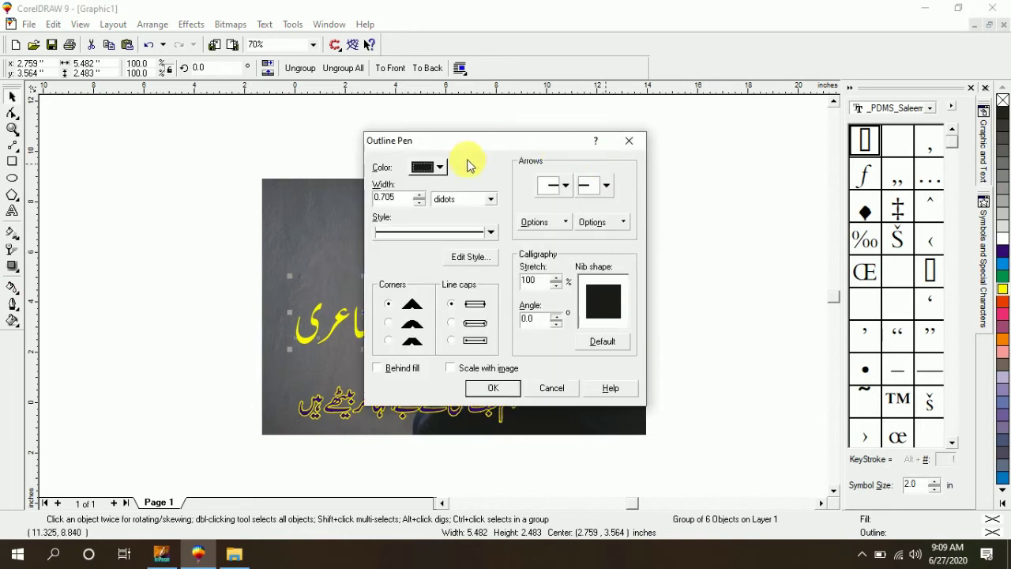
drag(411, 199, 339, 198)
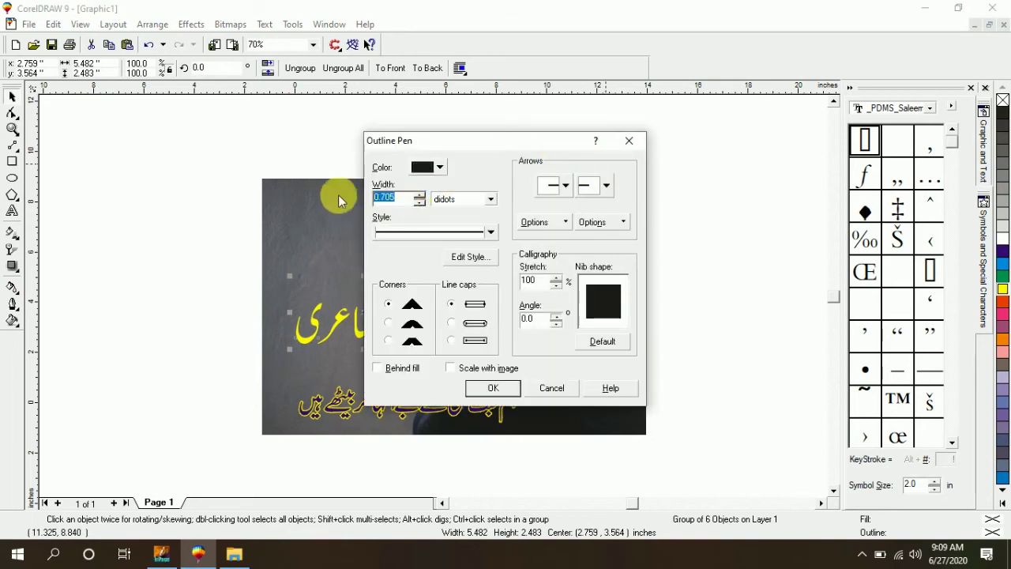
text(7)
click(388, 322)
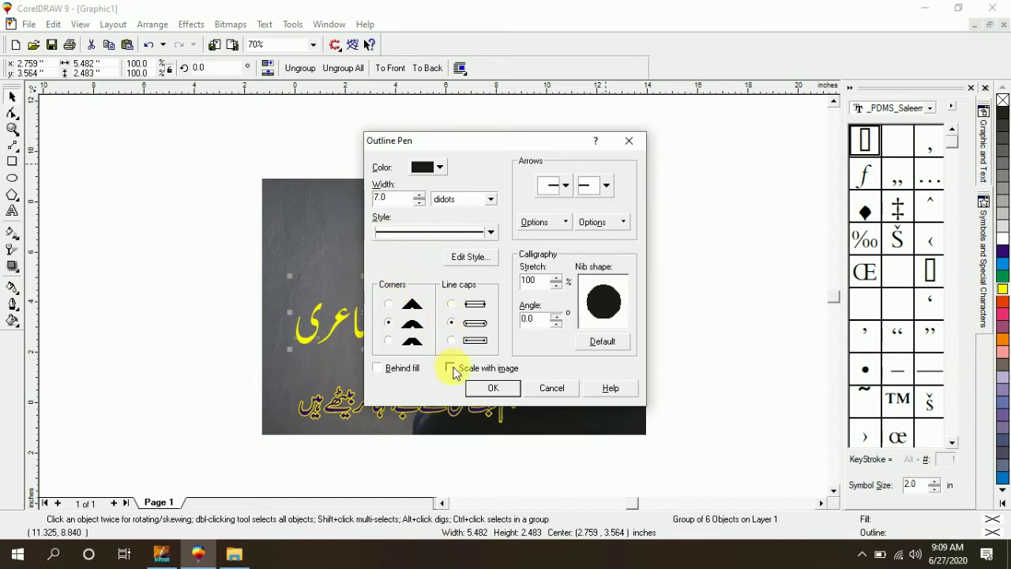
click(492, 387)
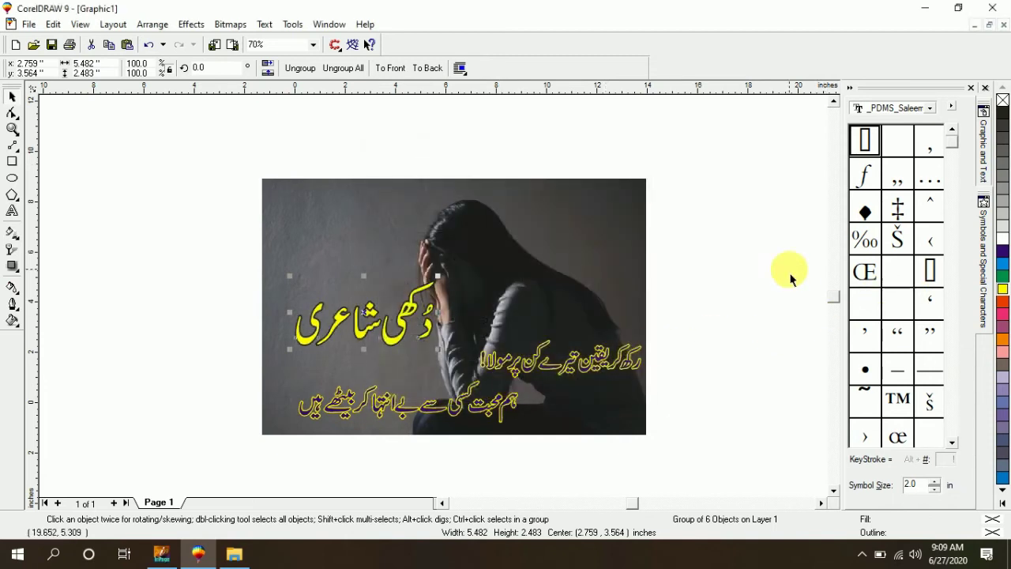
key(F4)
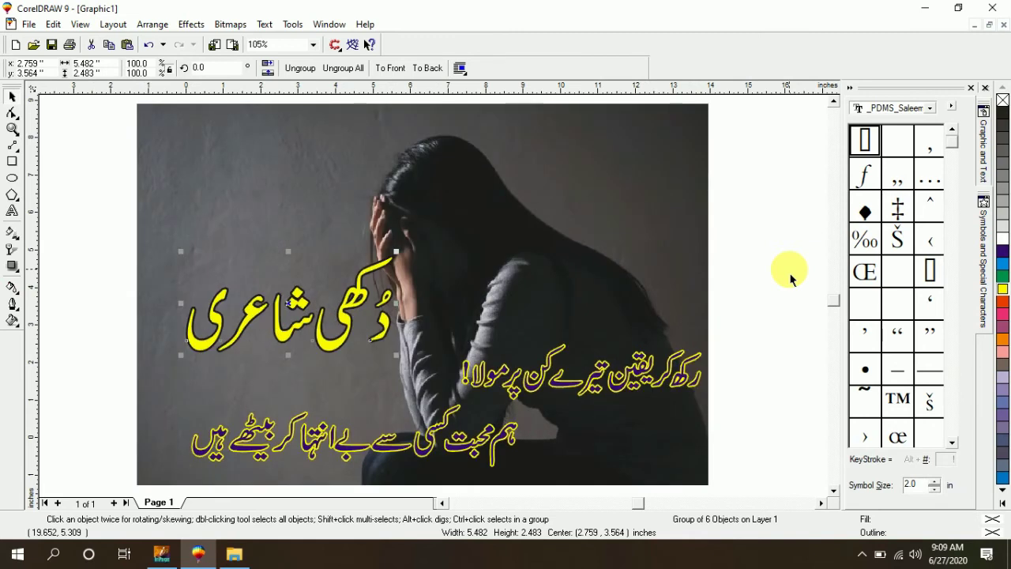
Set the heading's outline width to 10 didots.
key(F11)
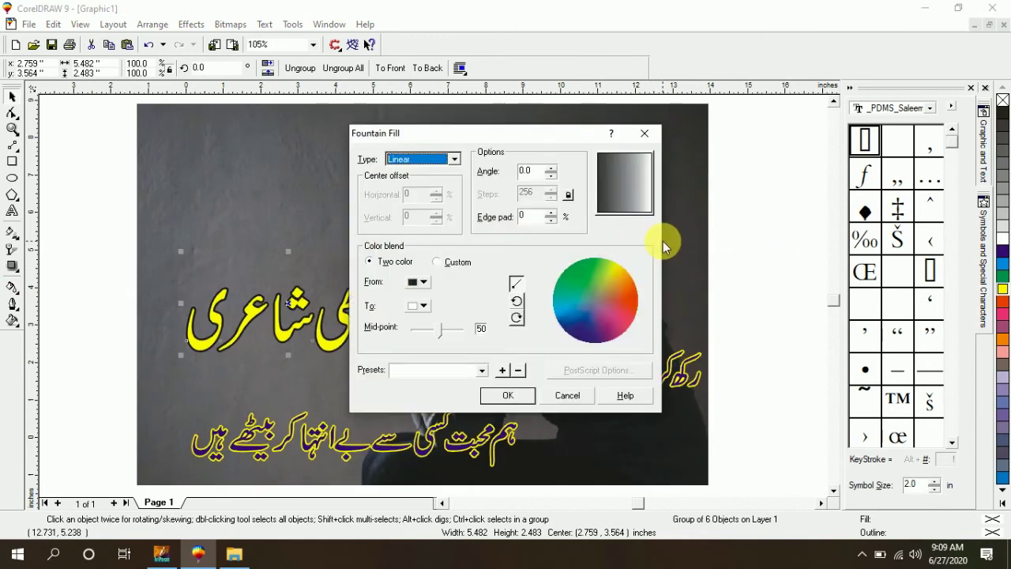
click(645, 133)
key(F12)
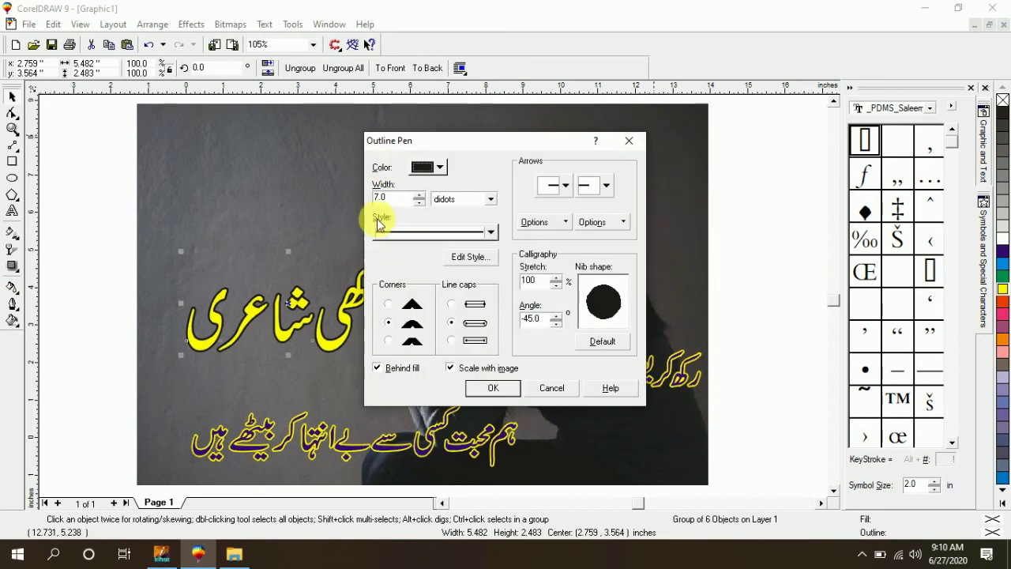
drag(388, 198, 359, 204)
text(10)
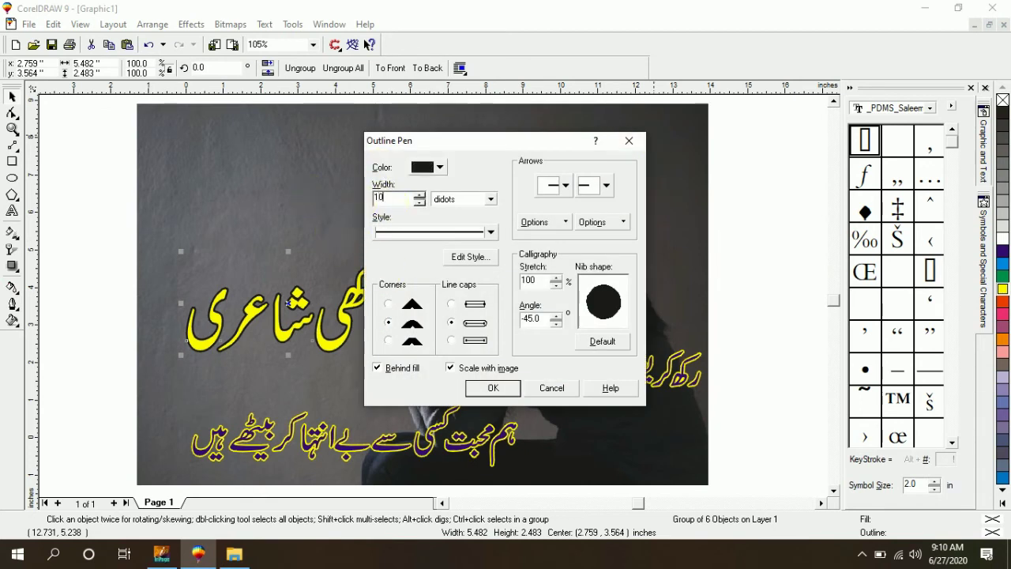
key(Return)
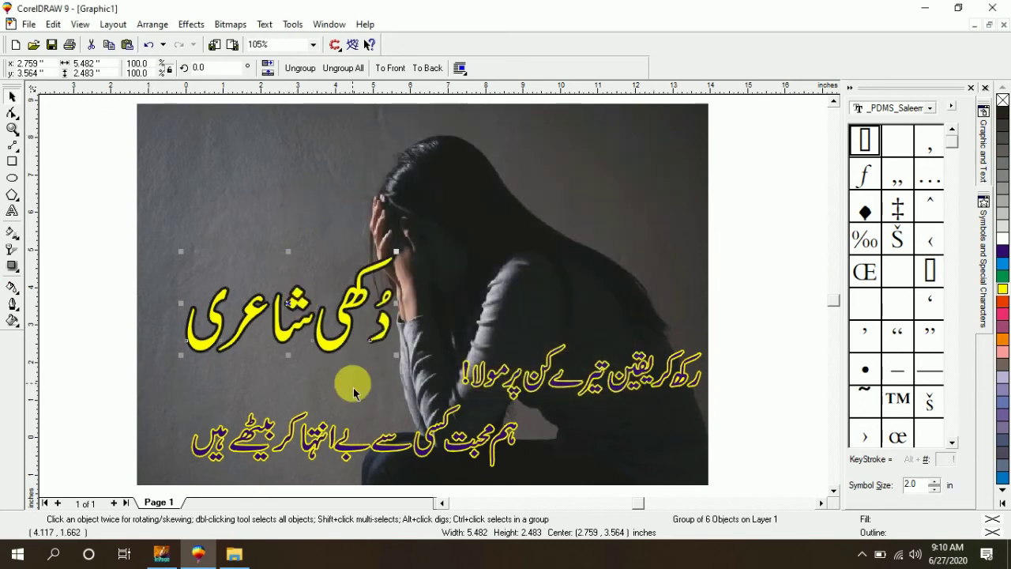
Recolour the heading with a white outline and blue fill, and shift it about 0.67 inches left, away from the woman's arm.
right_click(999, 252)
click(1002, 269)
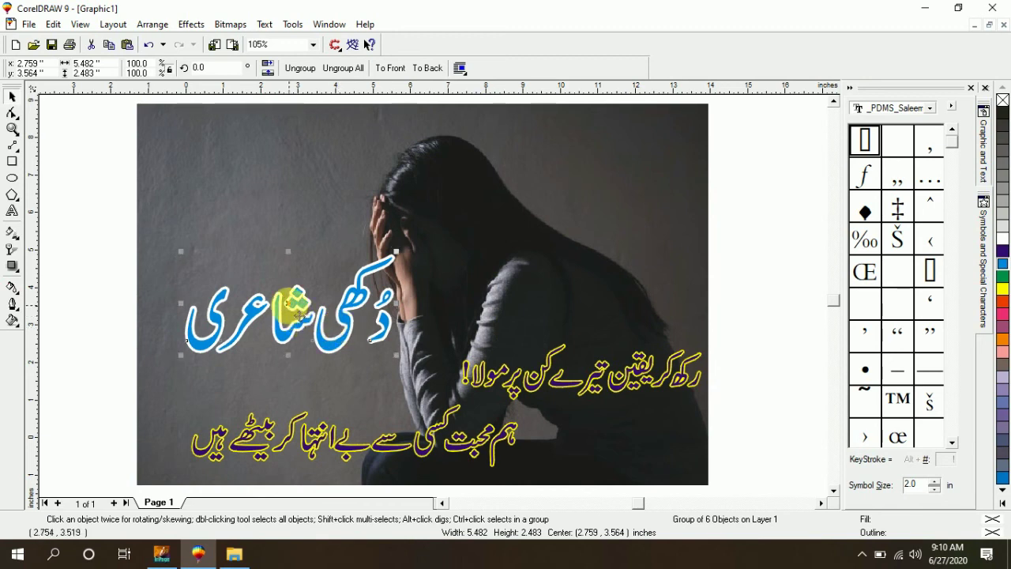
drag(293, 314, 268, 311)
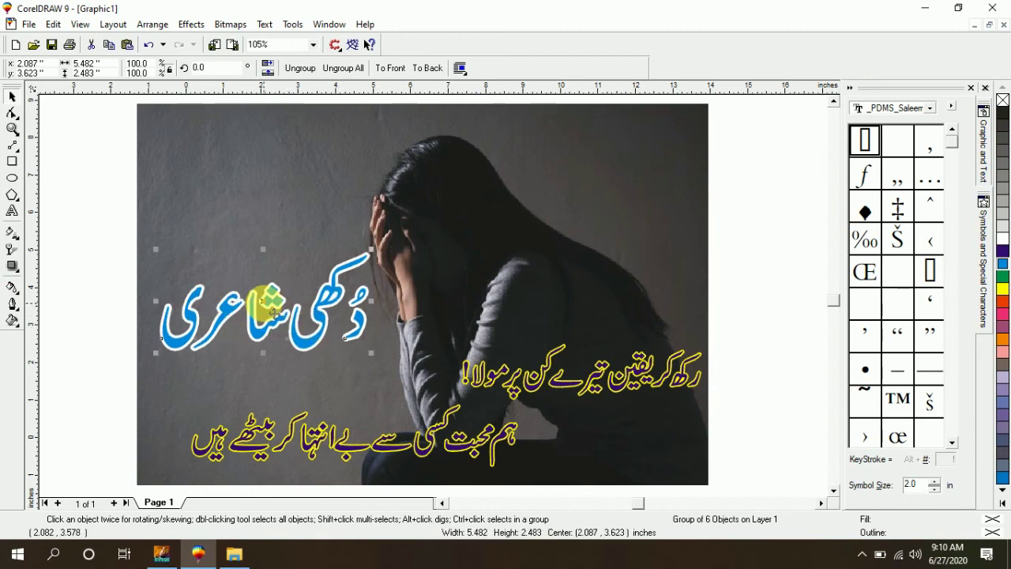
click(211, 220)
click(90, 227)
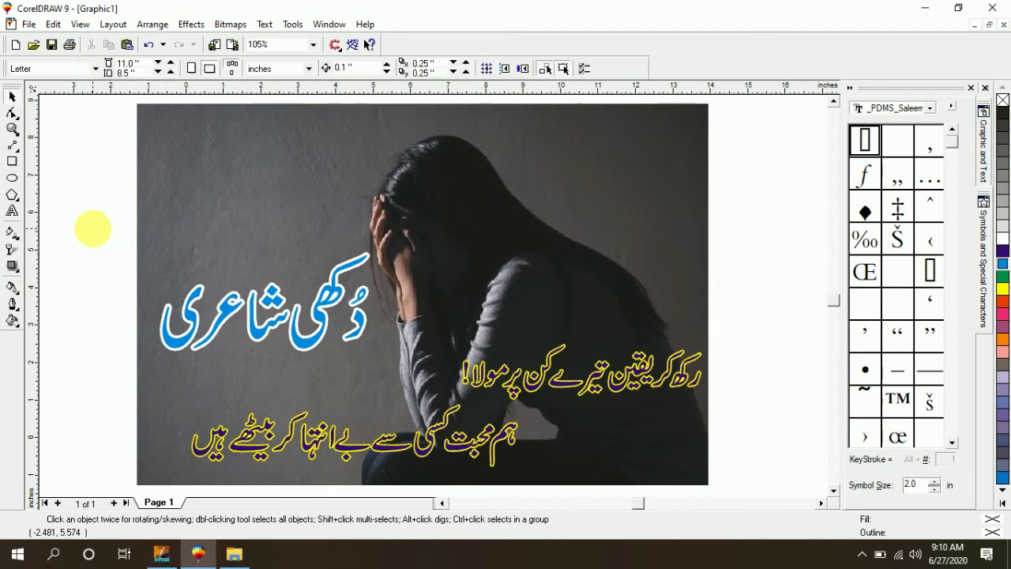
Set up an export of the design to the Desktop as a JPG - JPEG Bitmaps file named pic 01.
click(27, 24)
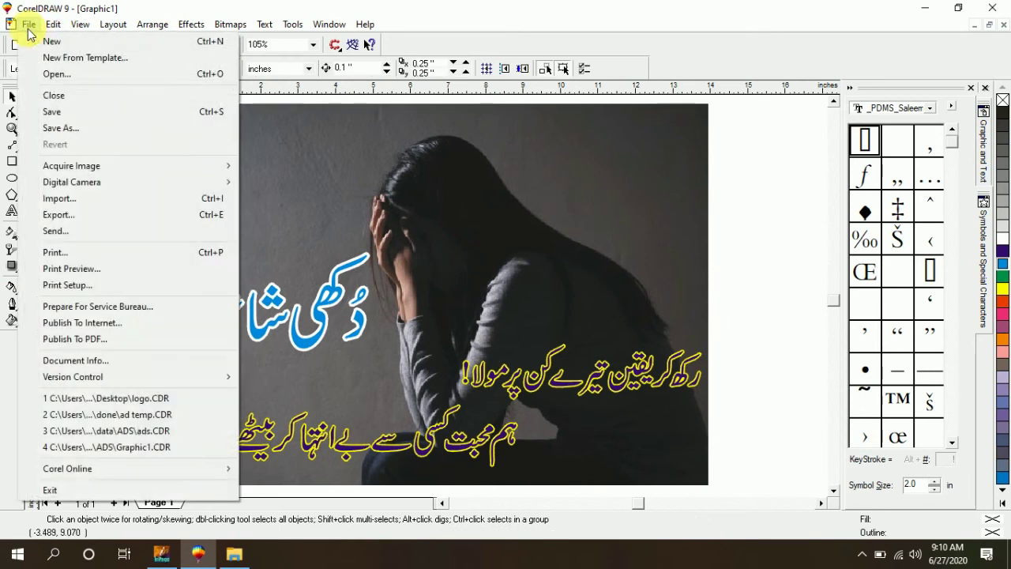
click(72, 215)
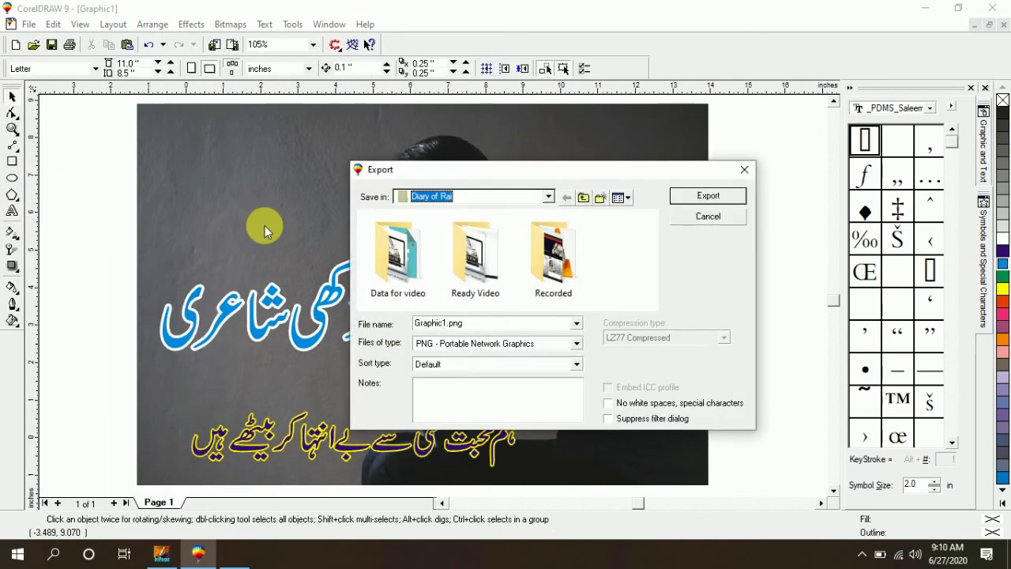
click(583, 198)
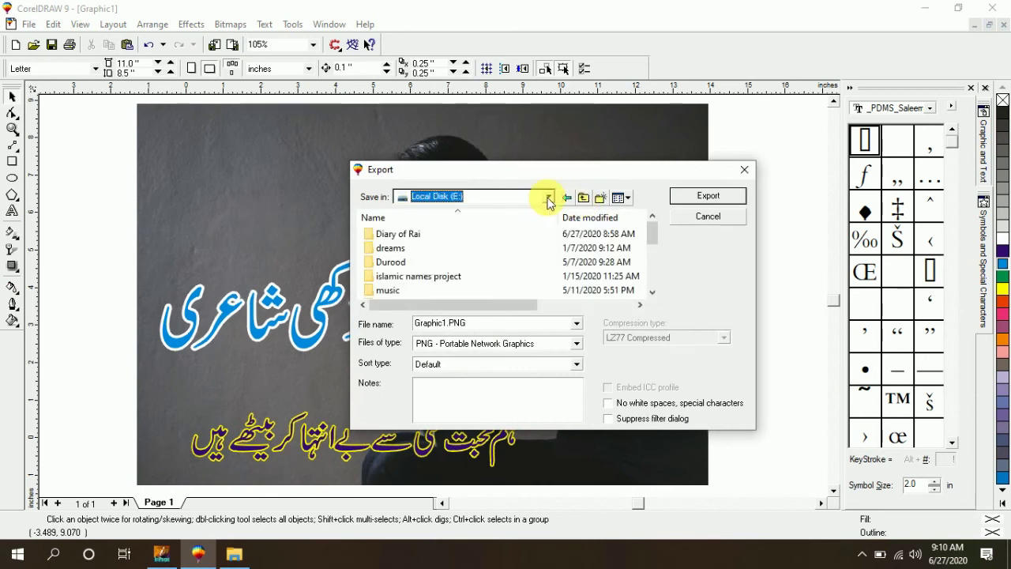
click(549, 198)
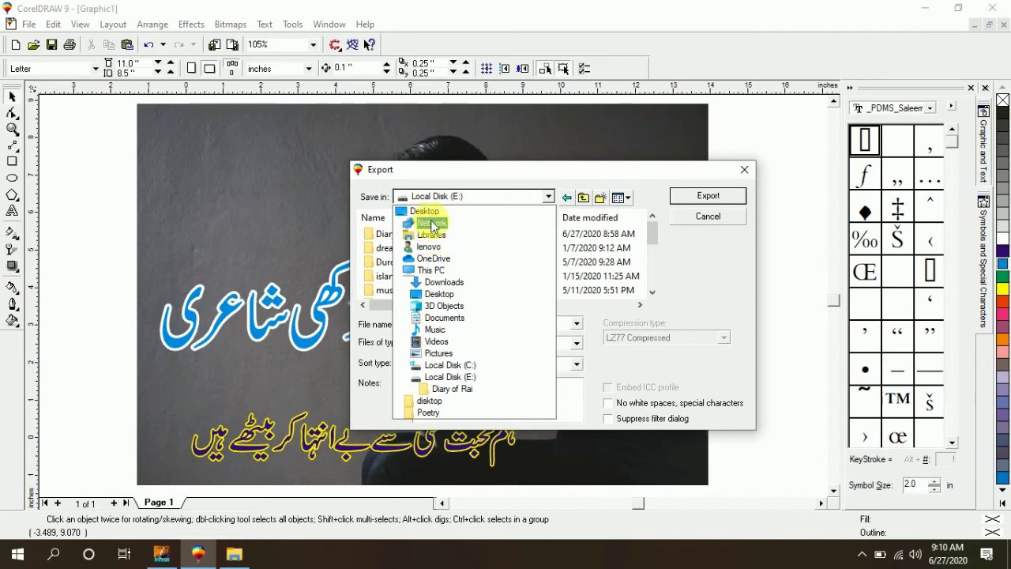
click(431, 214)
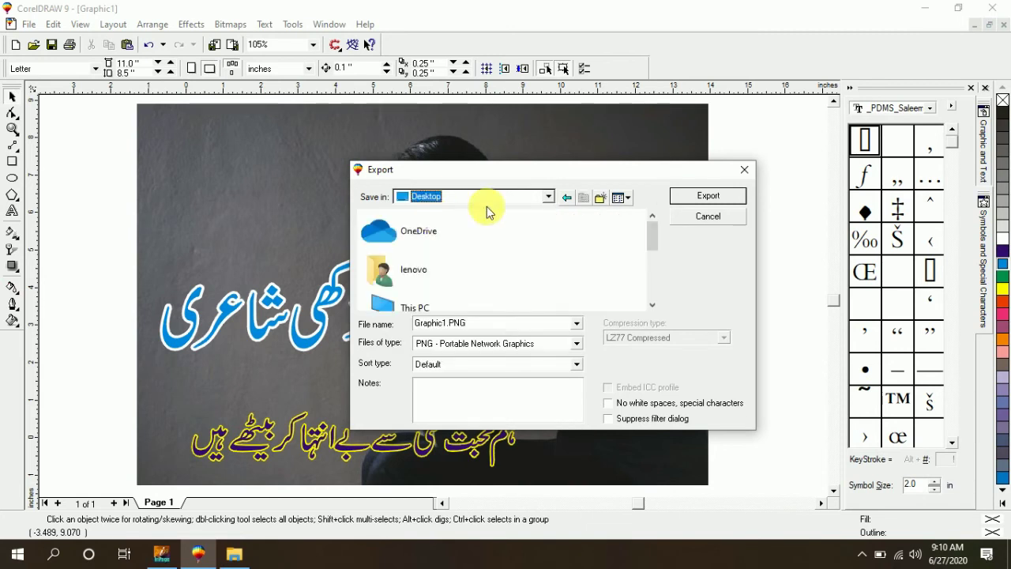
double_click(478, 324)
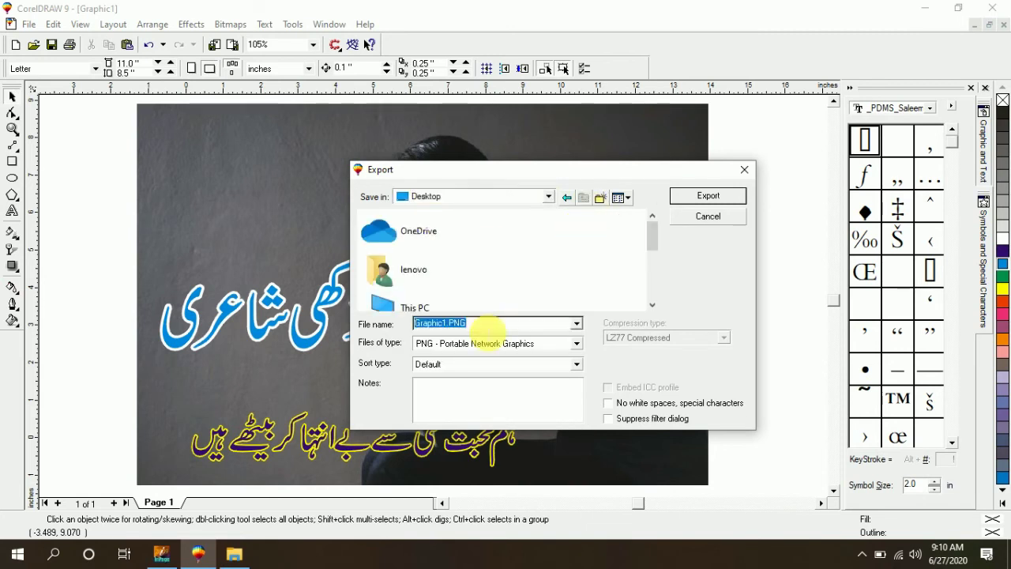
text(pic )
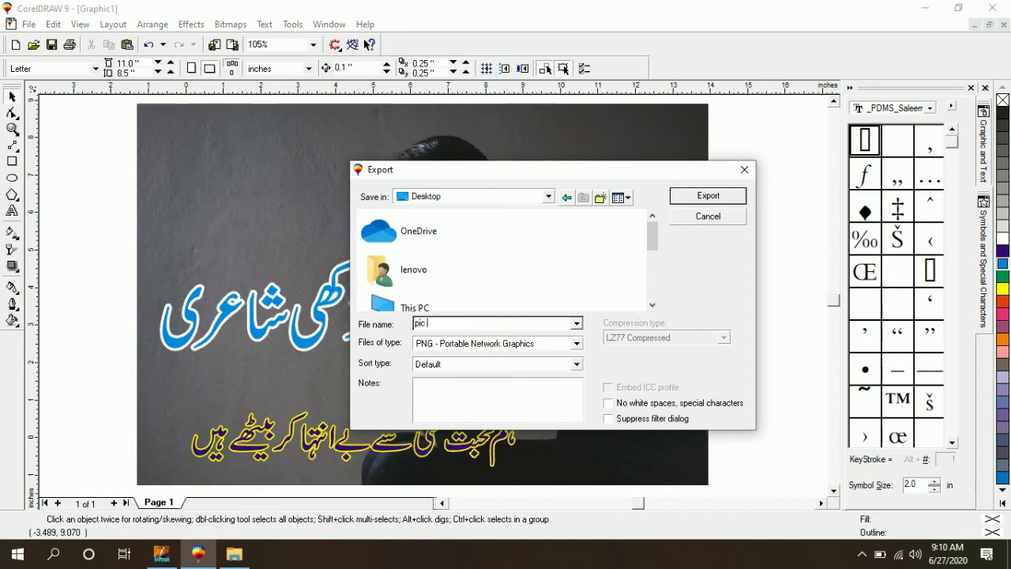
text(01)
click(509, 343)
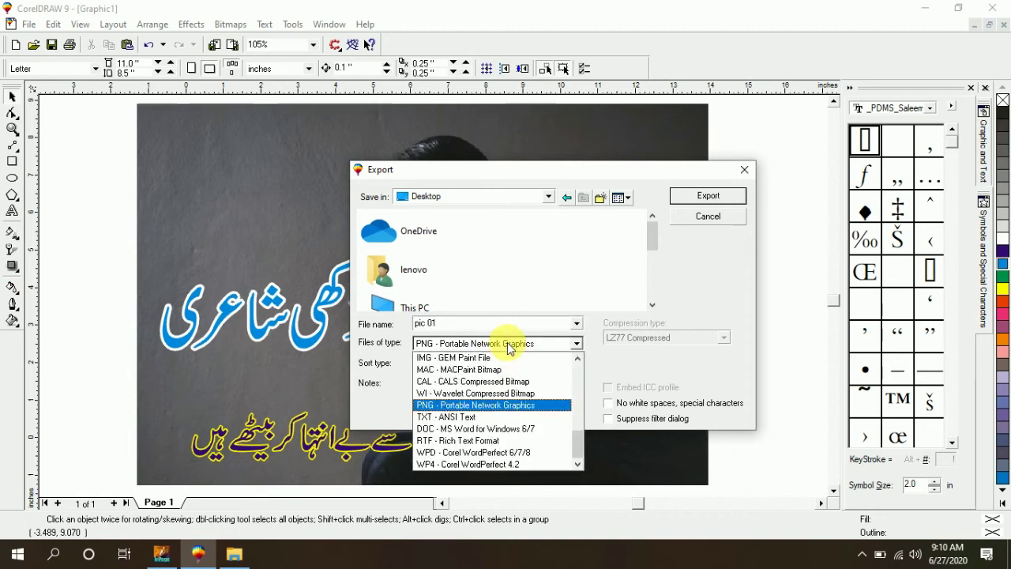
key(j)
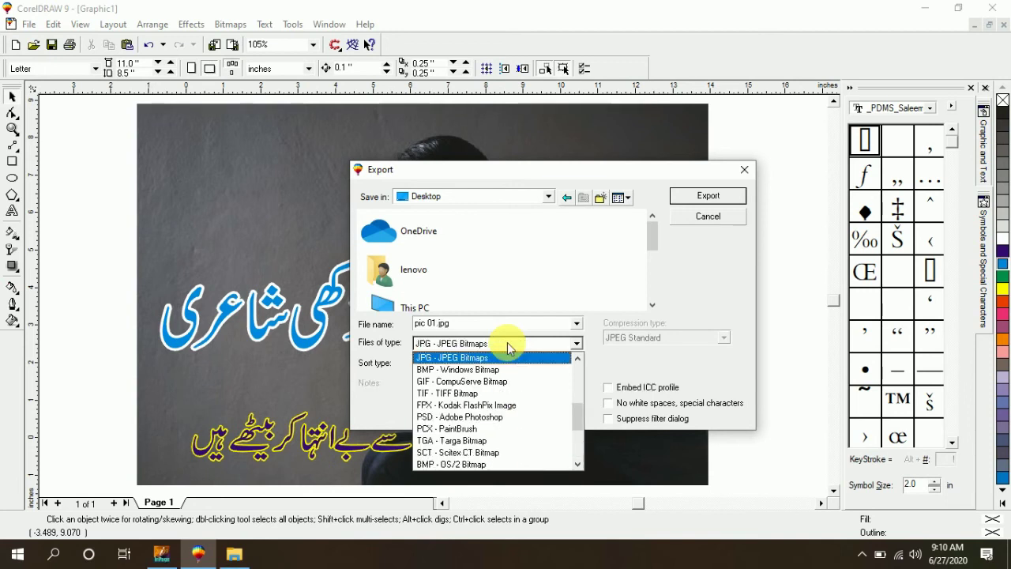
click(507, 343)
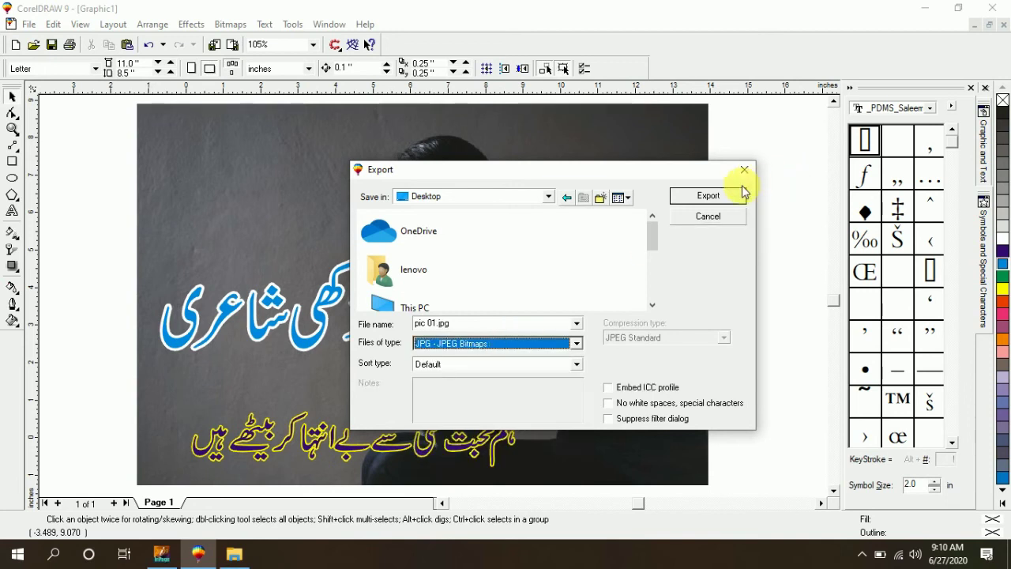
Export the JPEG with width and height locked in proportion at 2560 by 1660 pixels, accepting the default compression settings.
click(718, 198)
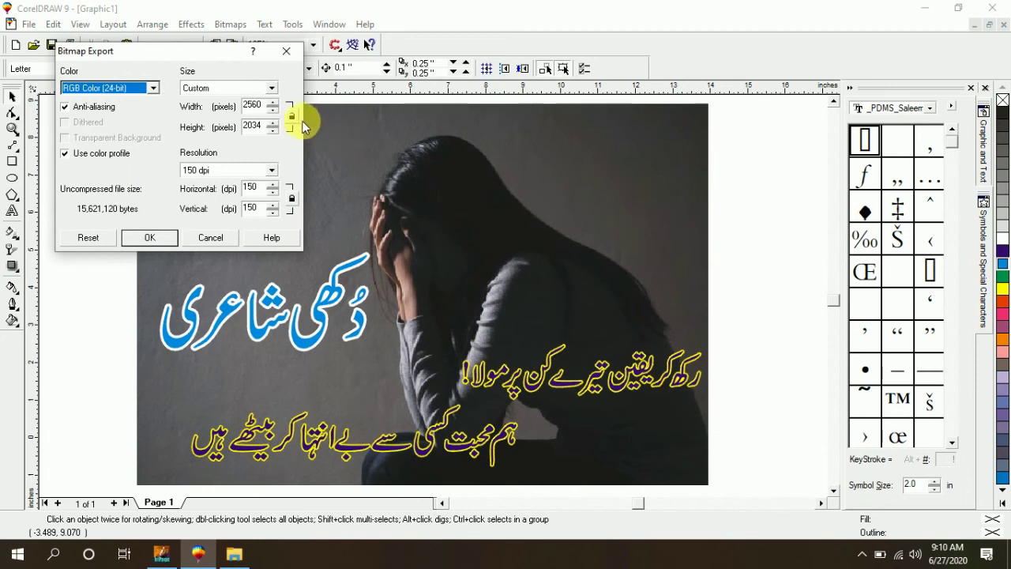
click(294, 117)
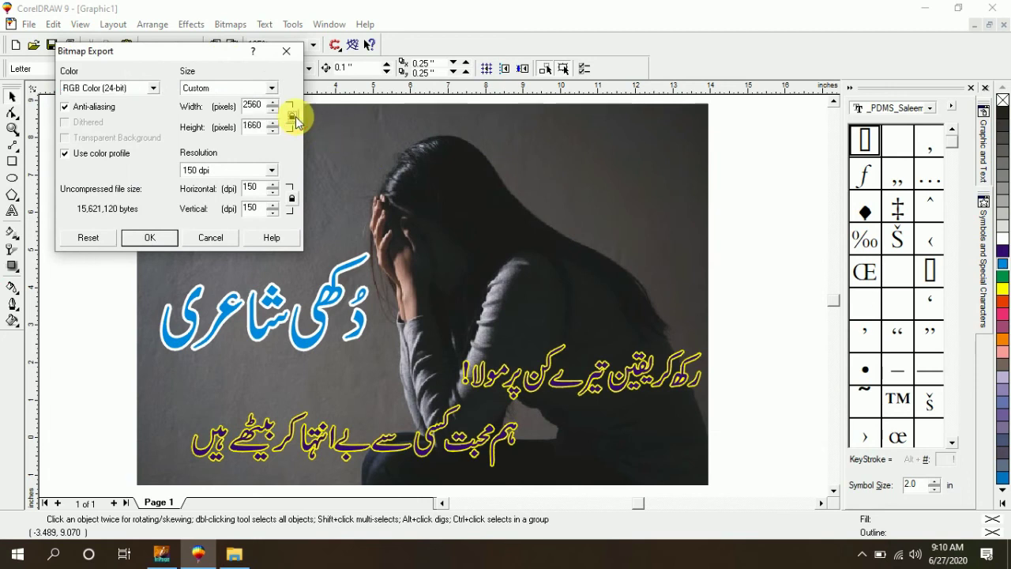
click(144, 239)
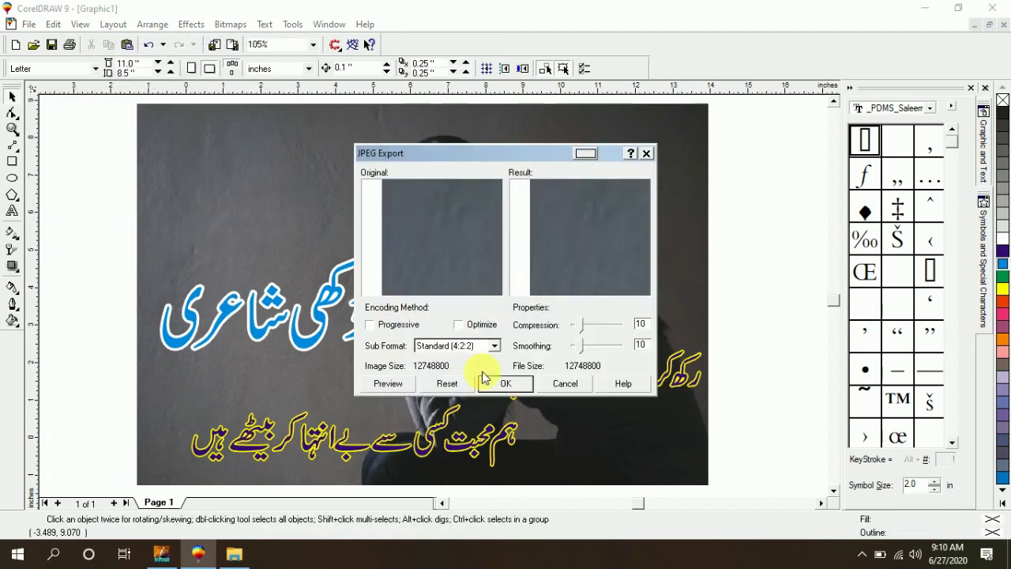
click(508, 389)
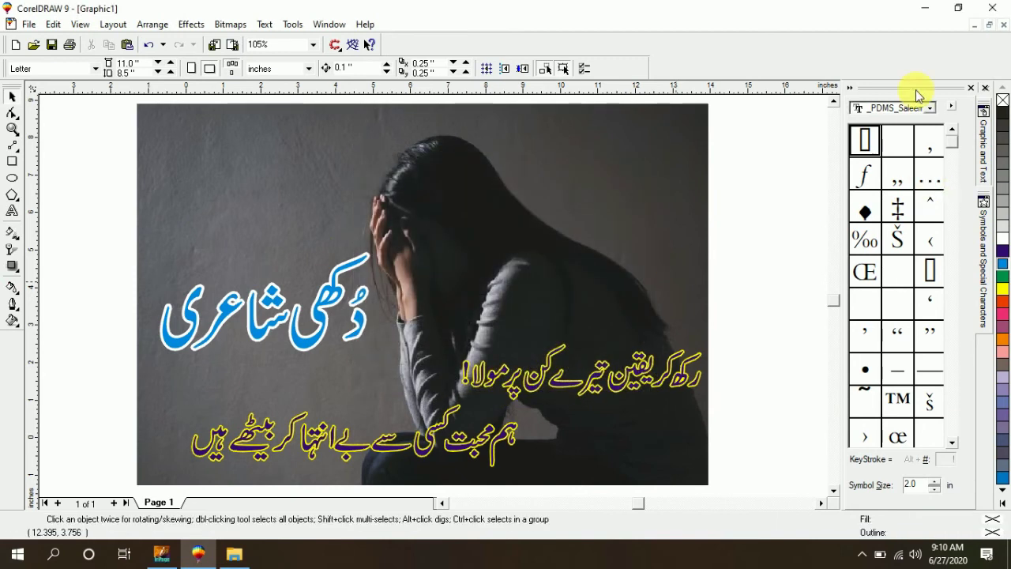
Go to the Windows desktop, closing the Poetry folder, and open the exported pic 01.jpg in Photos to check it.
click(922, 8)
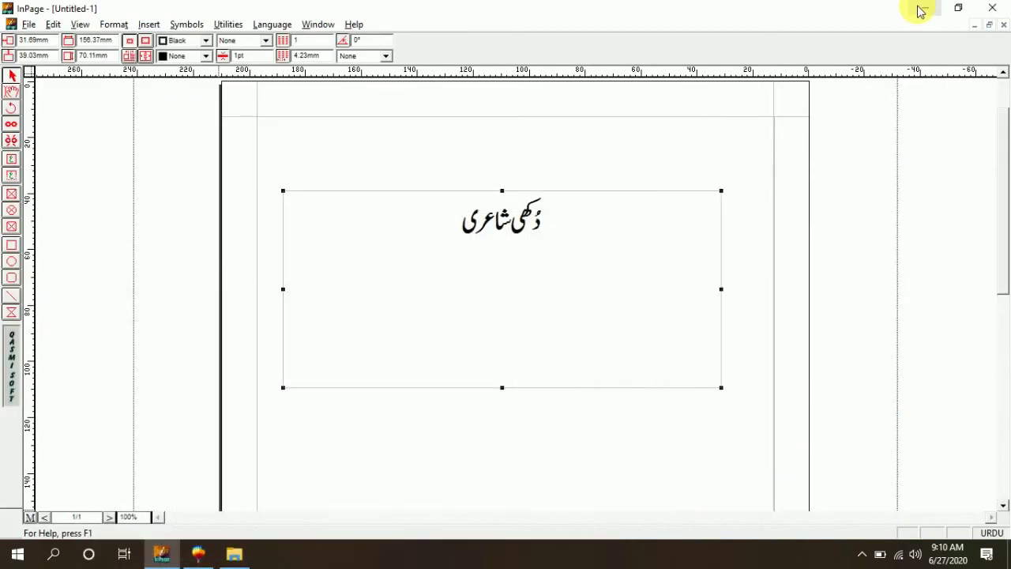
click(922, 8)
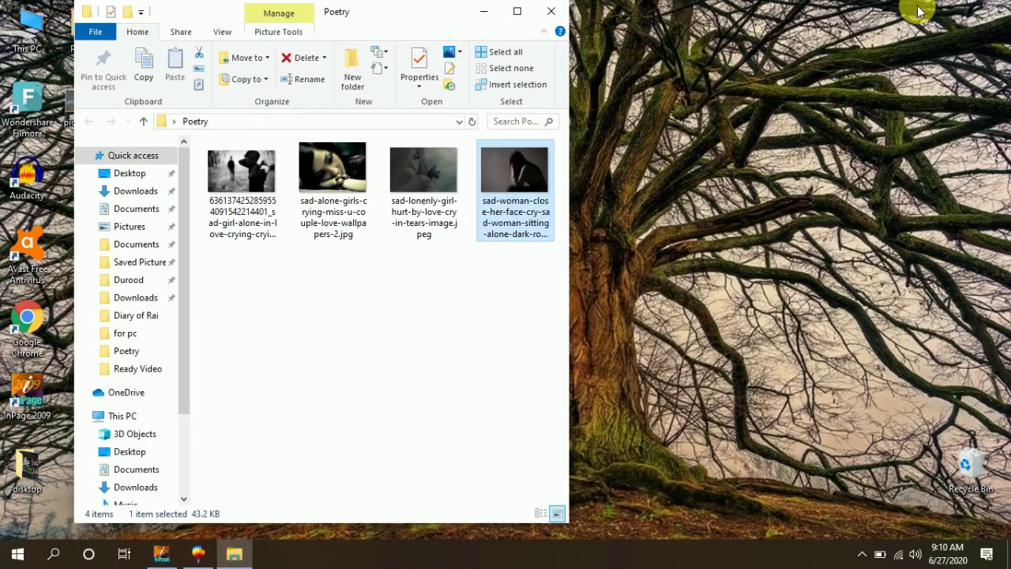
click(555, 15)
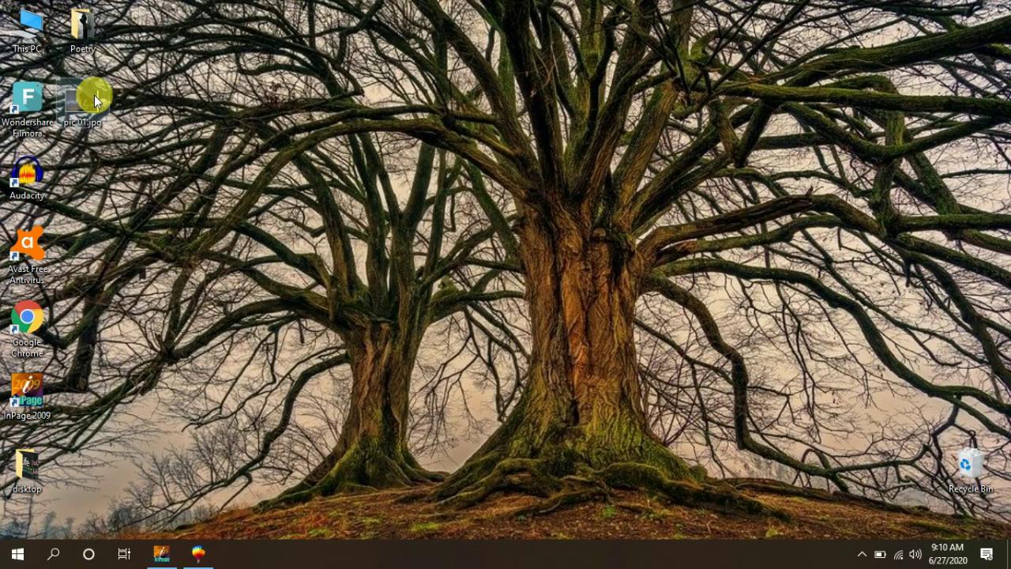
double_click(94, 100)
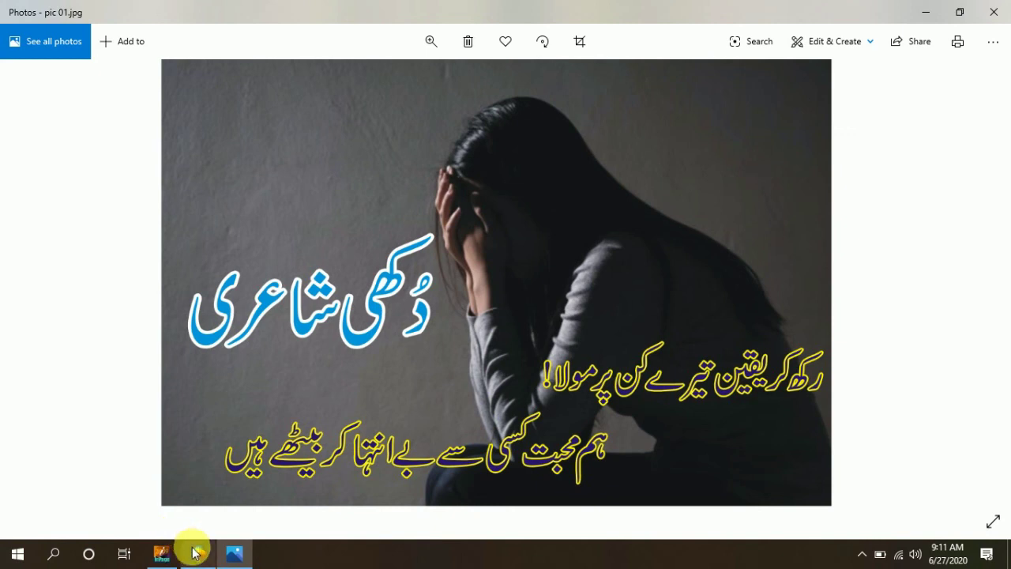
mouse_move(196, 552)
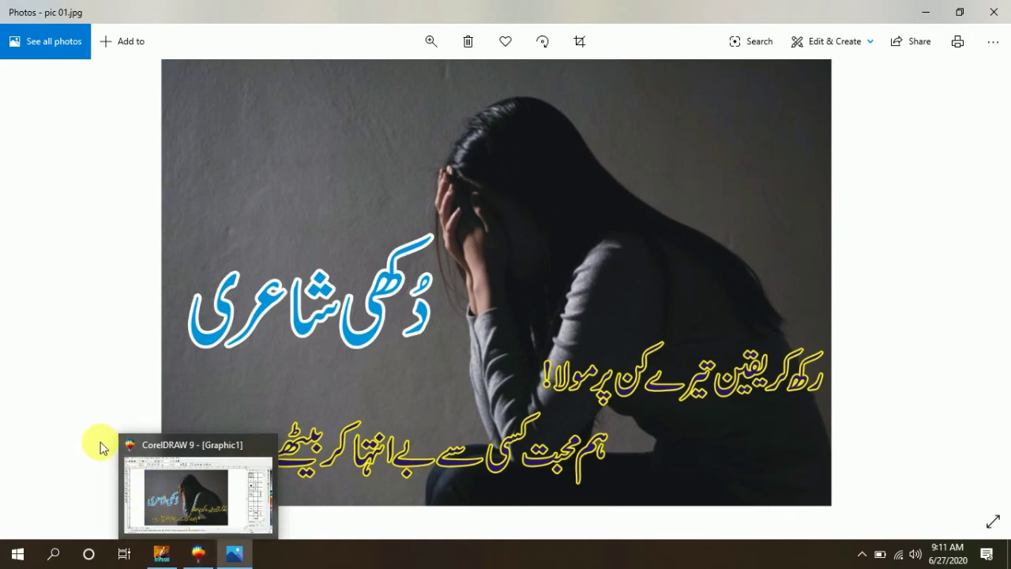